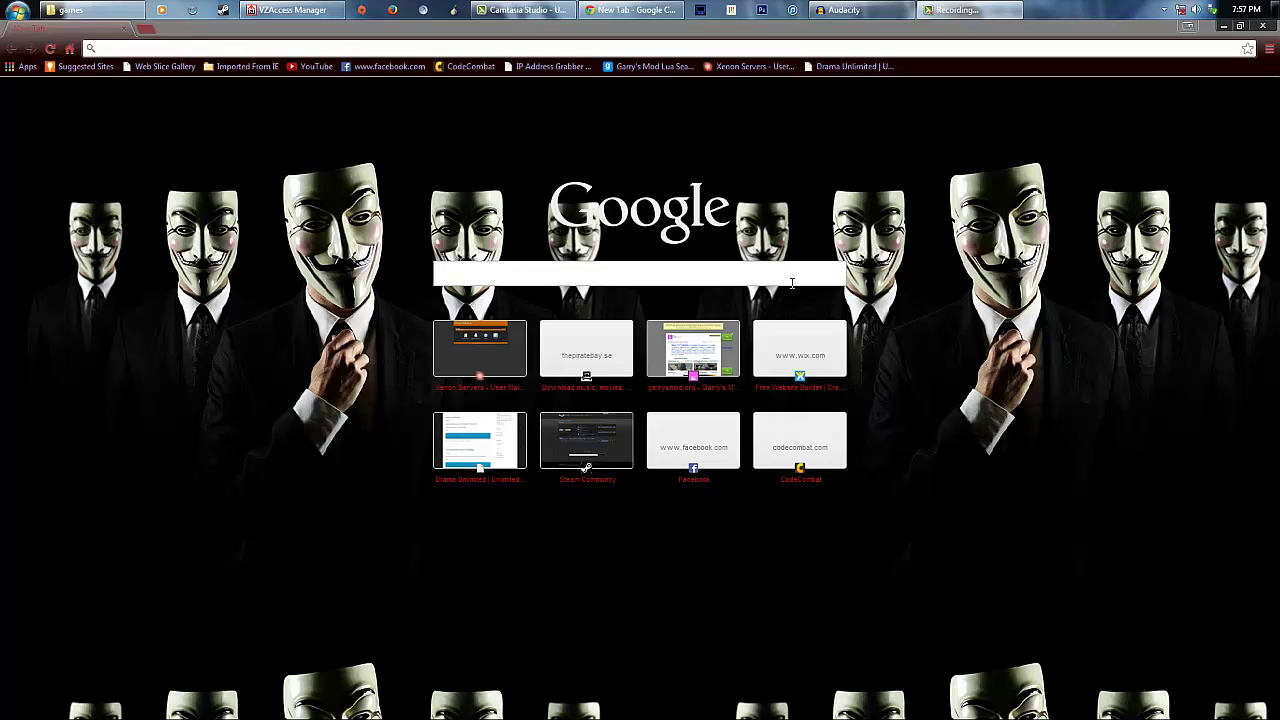
Step: Minimize Chrome and close the 'games' Explorer window to clear the desktop
{"action": "left_click", "coordinate": [1223, 26]}
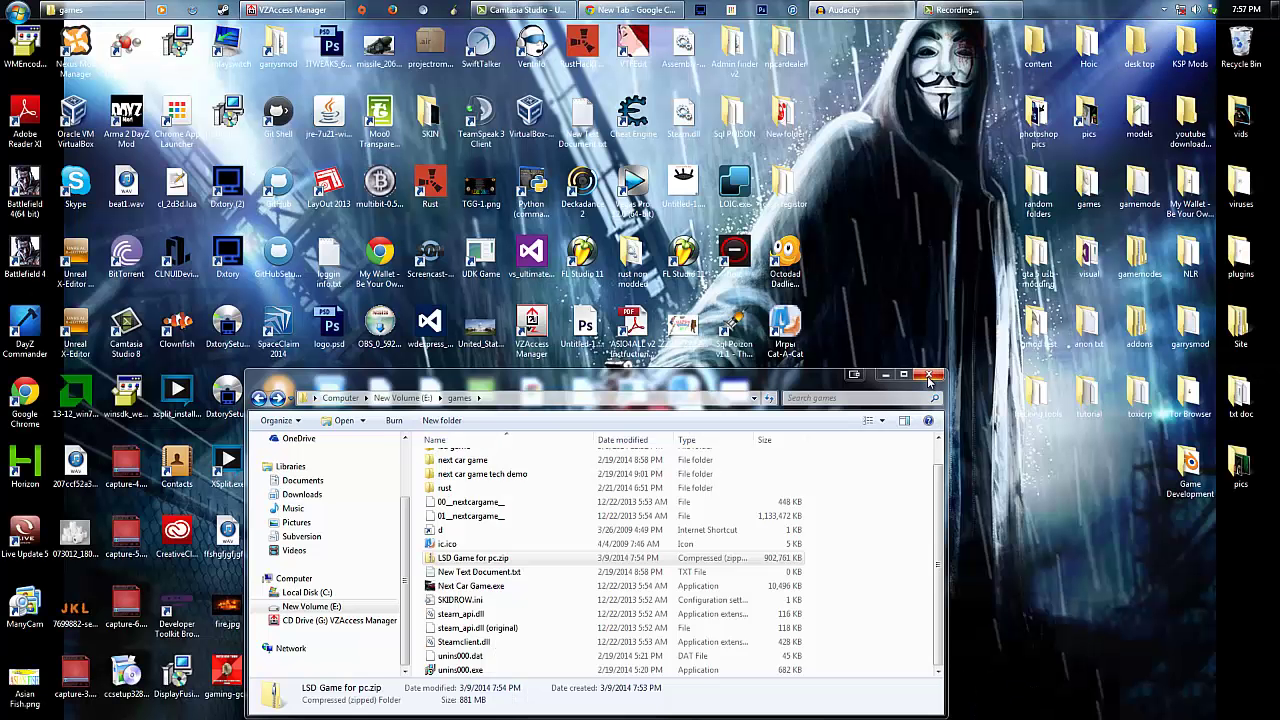
{"action": "left_click", "coordinate": [929, 376]}
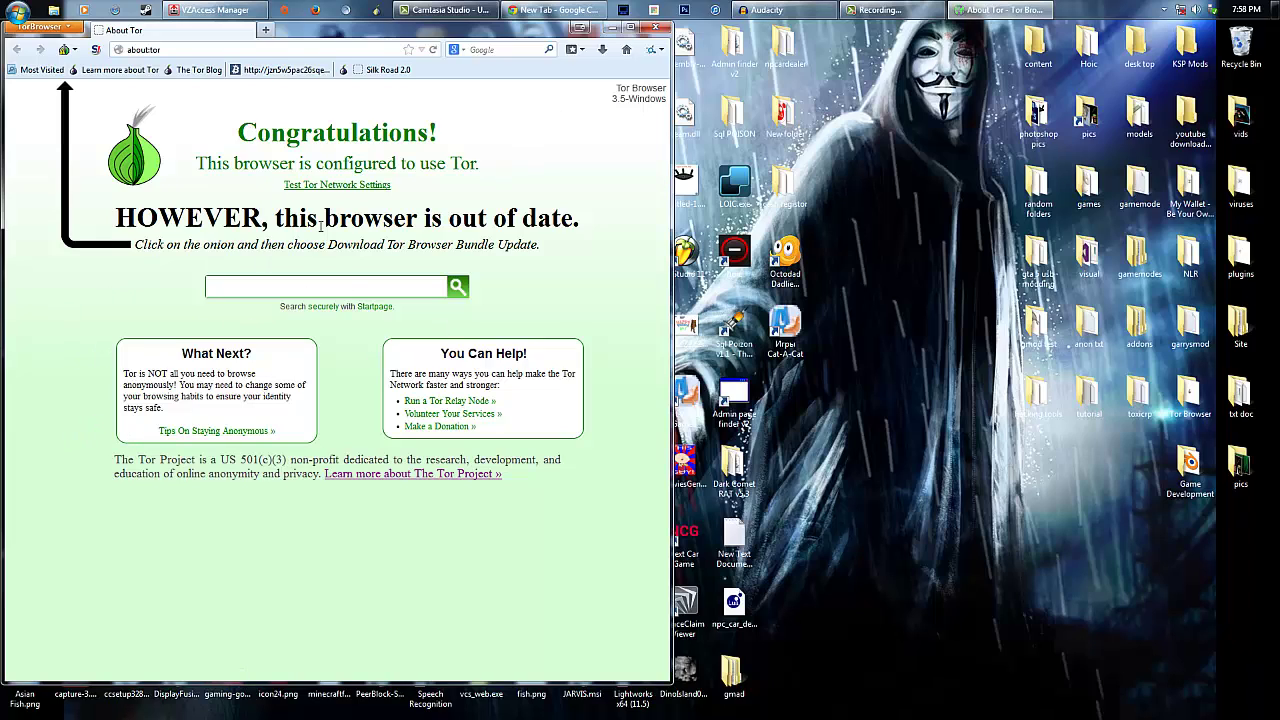
Step: Maximize Tor Browser, open the Silk Road 2.0 bookmark and focus its user name field
{"action": "left_click", "coordinate": [630, 28]}
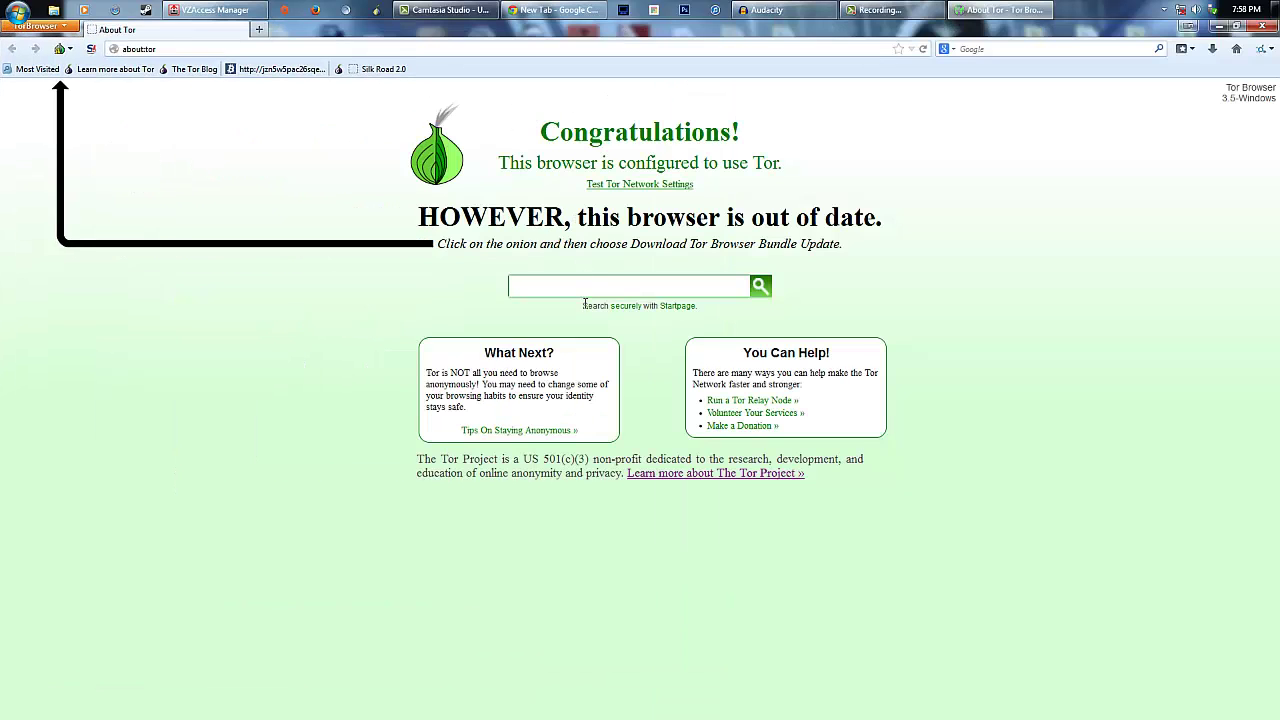
{"action": "left_click", "coordinate": [367, 72]}
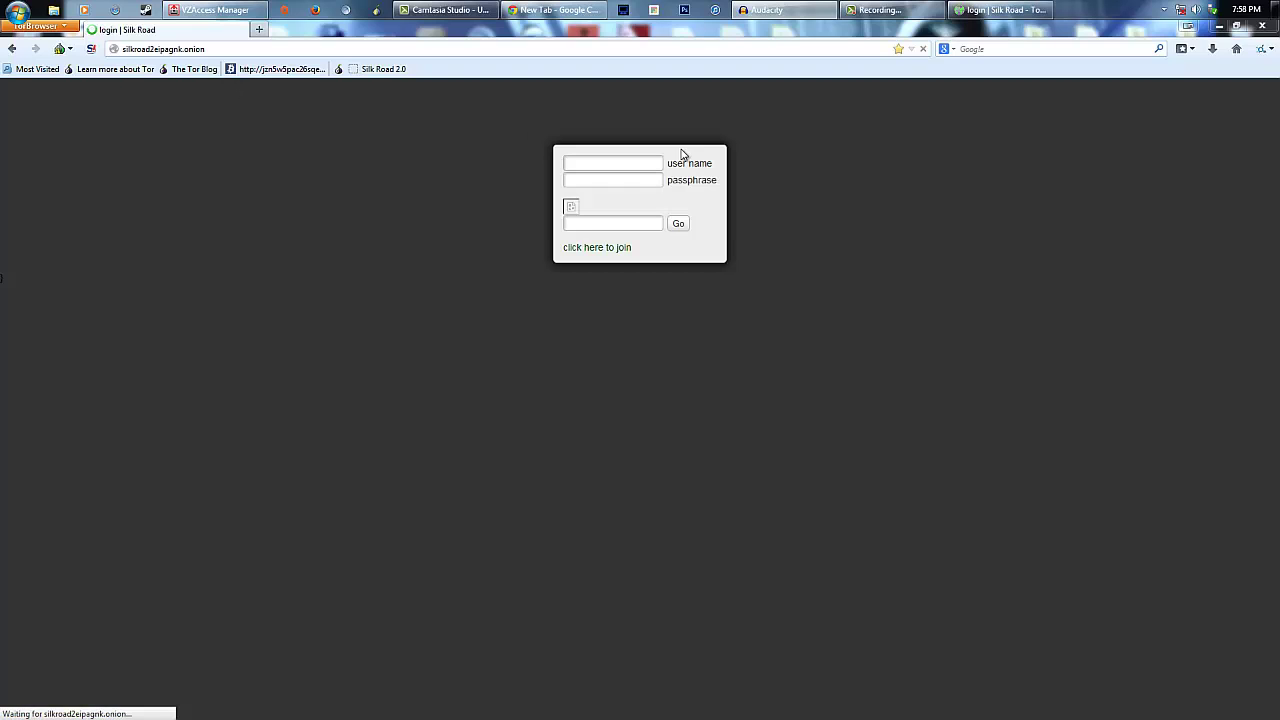
{"action": "left_click", "coordinate": [644, 168]}
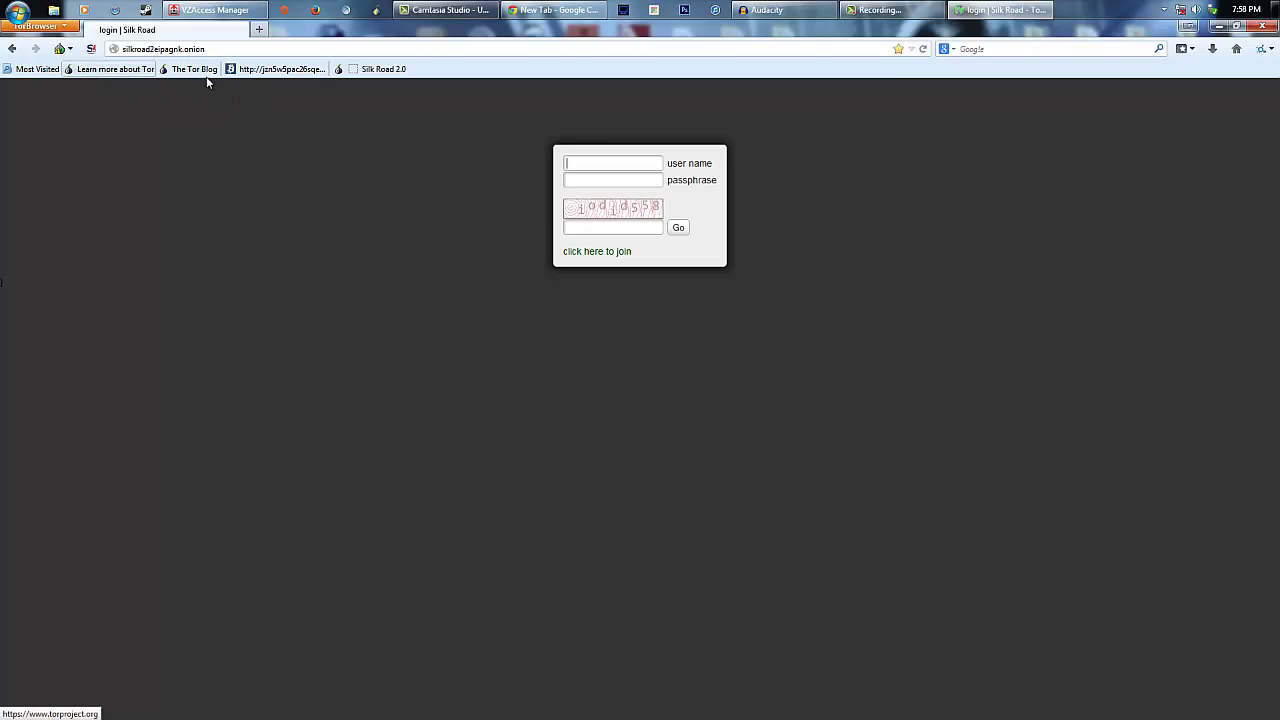
{"action": "left_click", "coordinate": [338, 69]}
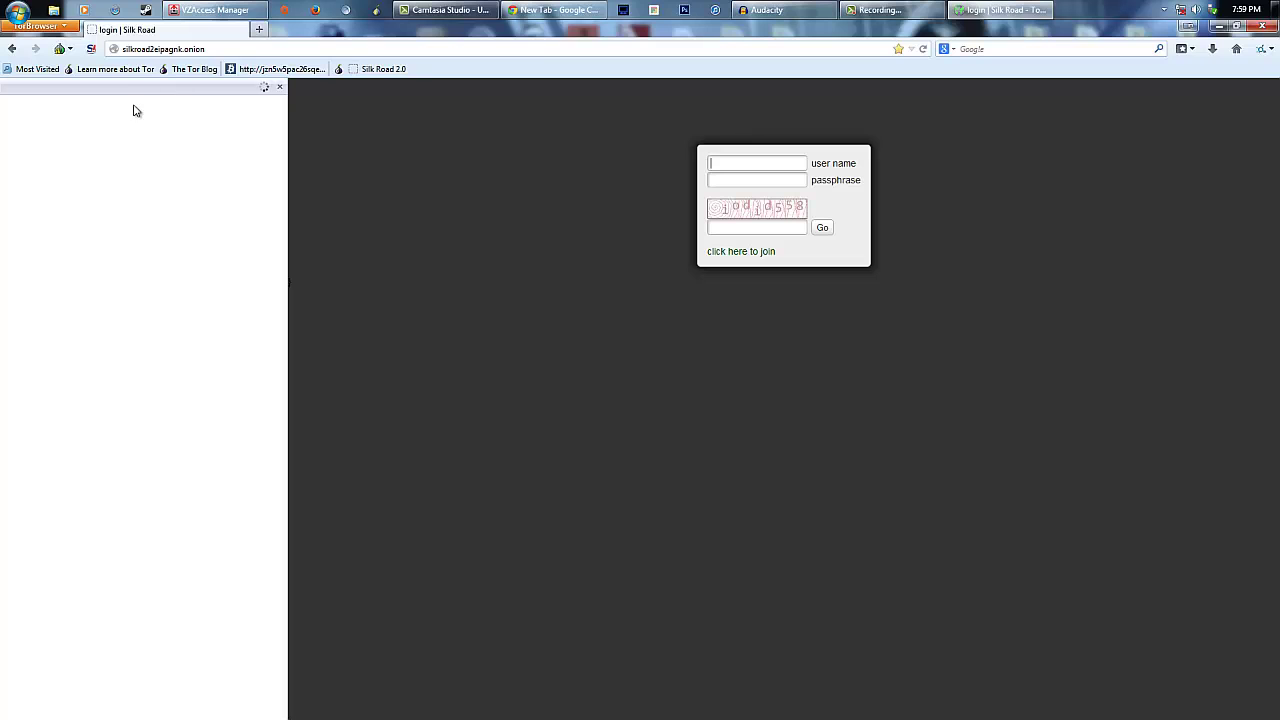
Step: Open the bookmarked onion link in a new tab, closing the sidebar and Silk Road tab
{"action": "right_click", "coordinate": [339, 70]}
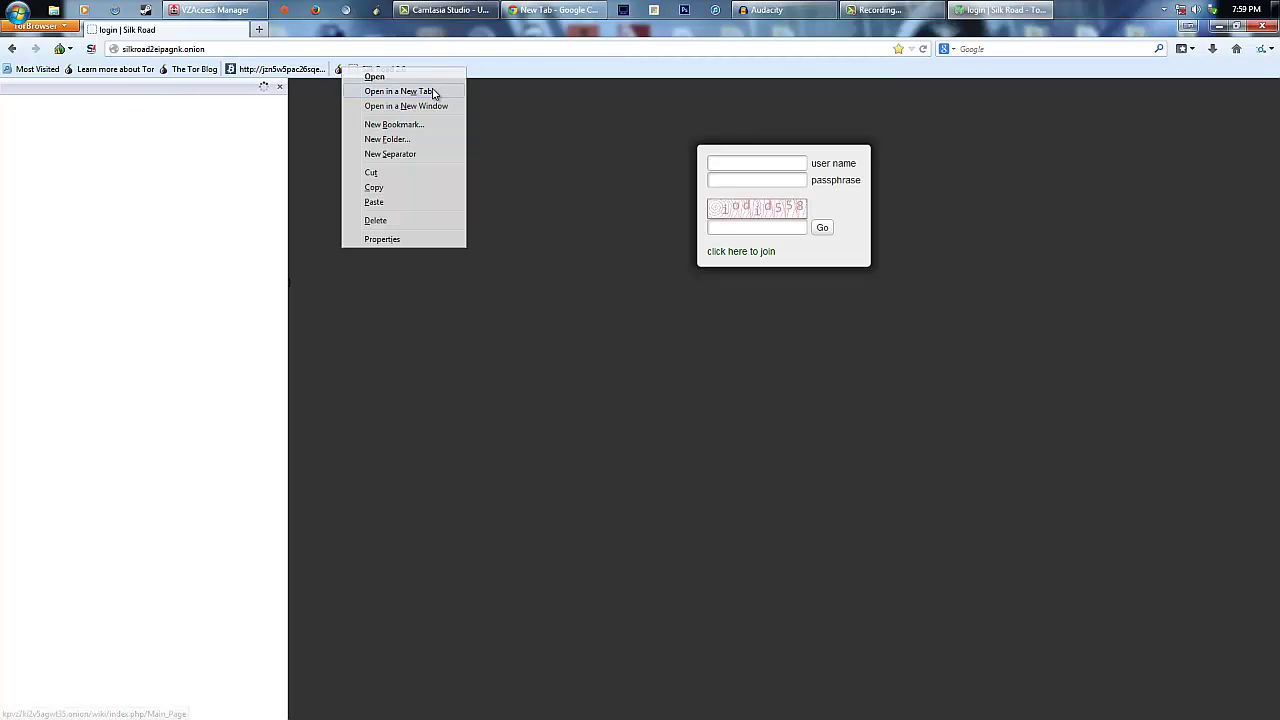
{"action": "left_click", "coordinate": [372, 90]}
{"action": "left_click", "coordinate": [279, 88]}
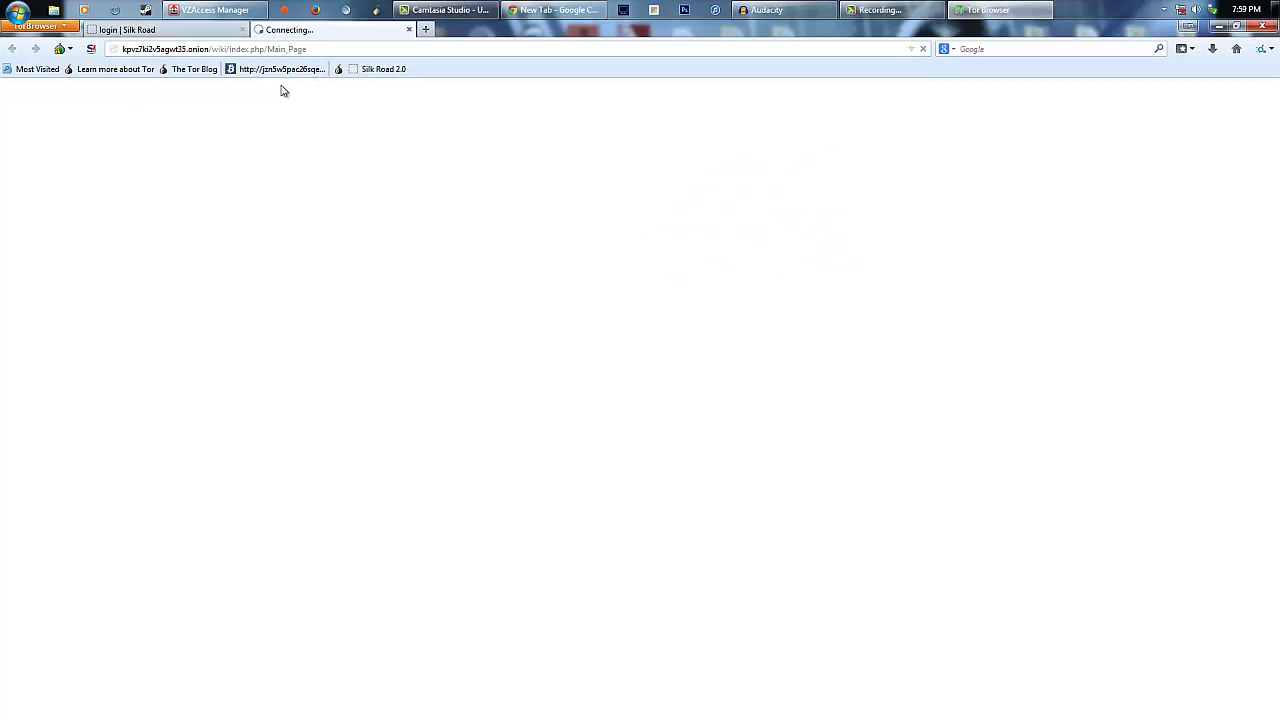
{"action": "left_click", "coordinate": [242, 29]}
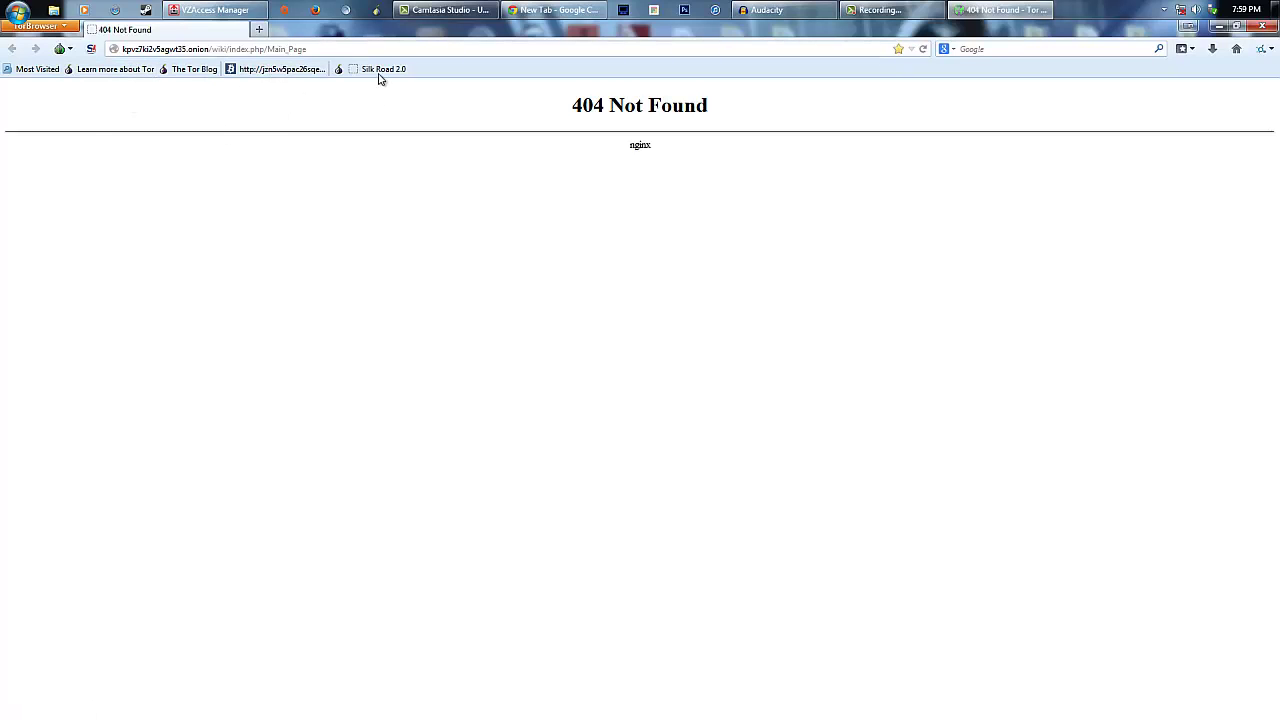
Step: Retry the onion link (404 Not Found), visit the Tor Project site, then close Tor Browser
{"action": "left_click", "coordinate": [338, 70]}
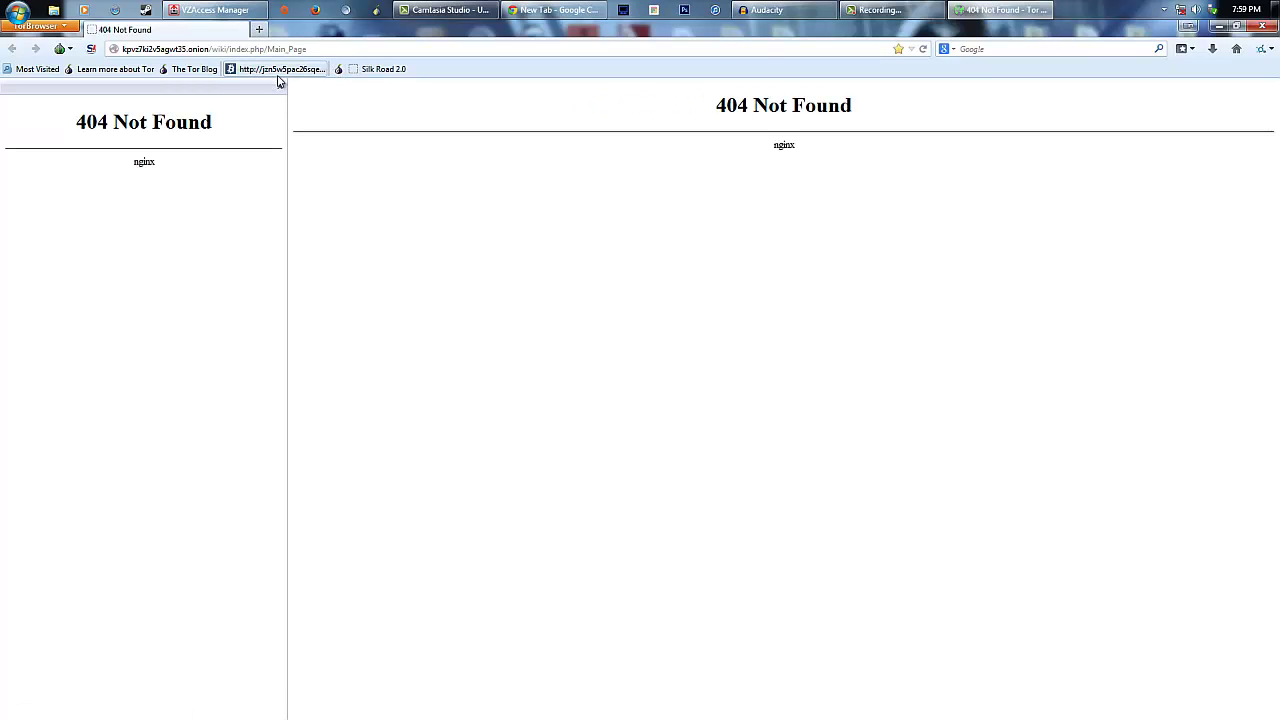
{"action": "left_click", "coordinate": [280, 86]}
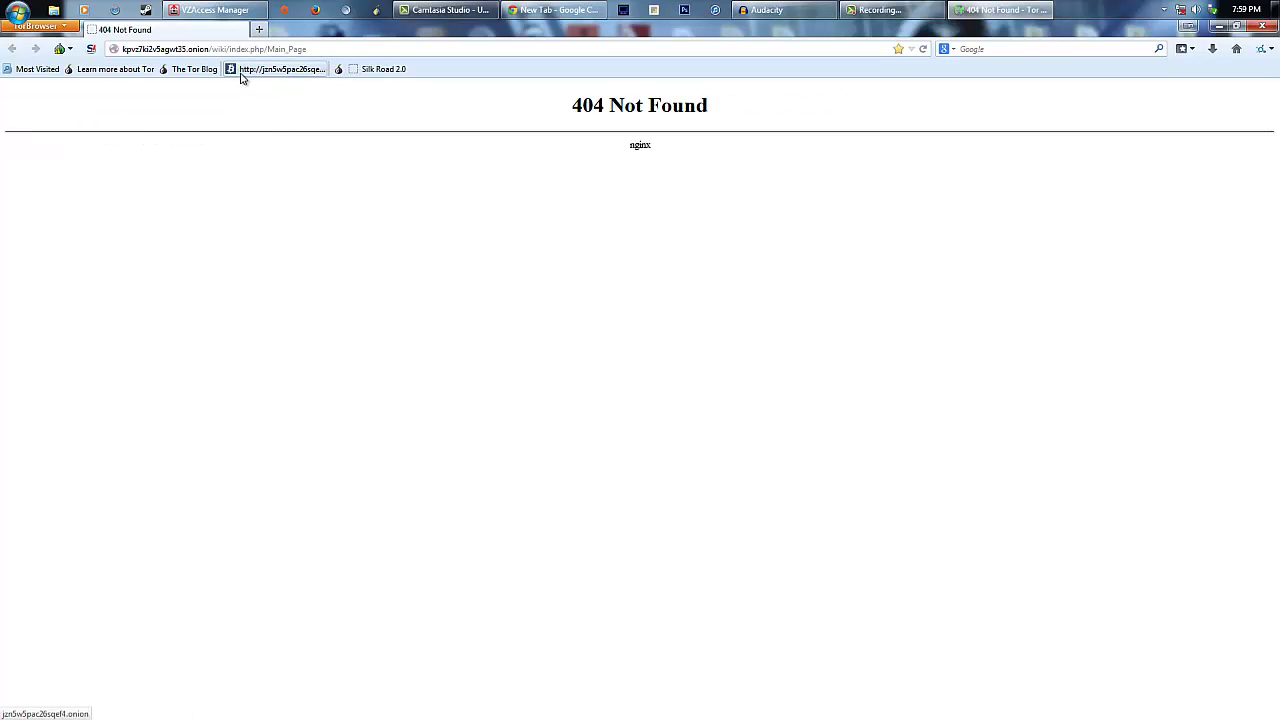
{"action": "left_click", "coordinate": [121, 69]}
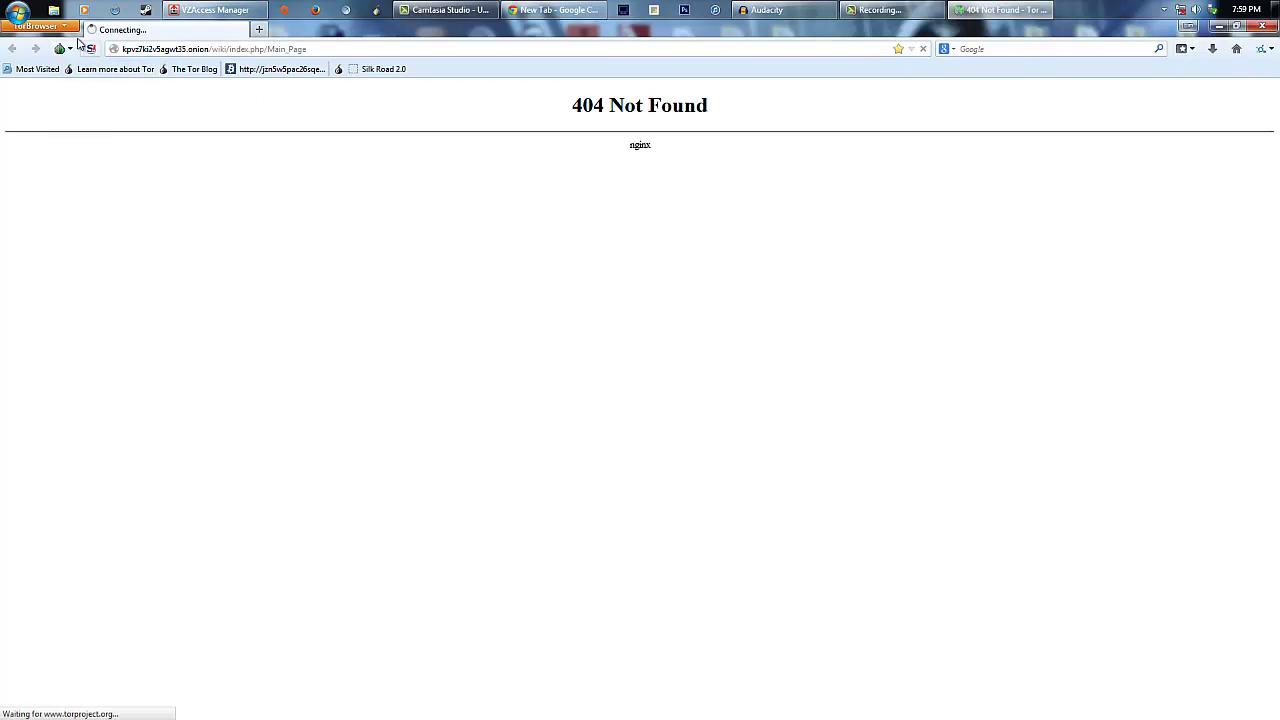
{"action": "left_click", "coordinate": [1262, 26]}
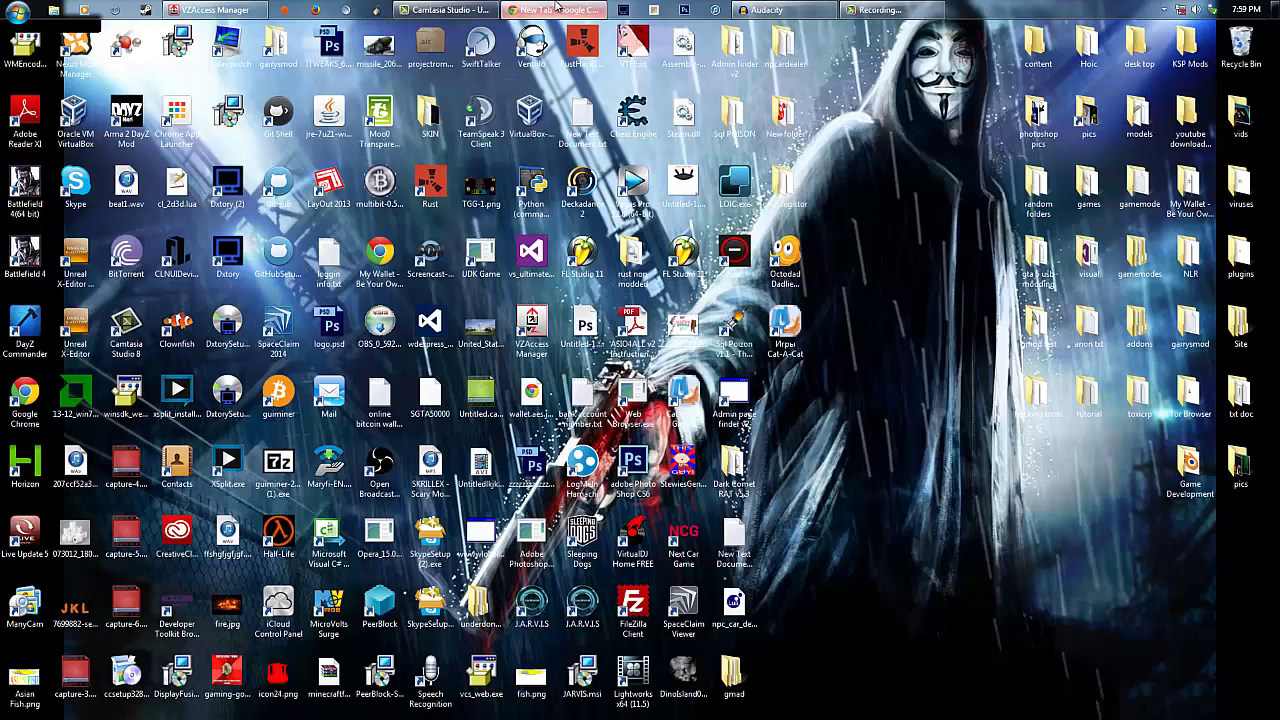
Step: Search Google in Chrome for 'tor browser' and open the Tor Browser Bundle result
{"action": "left_click", "coordinate": [555, 10]}
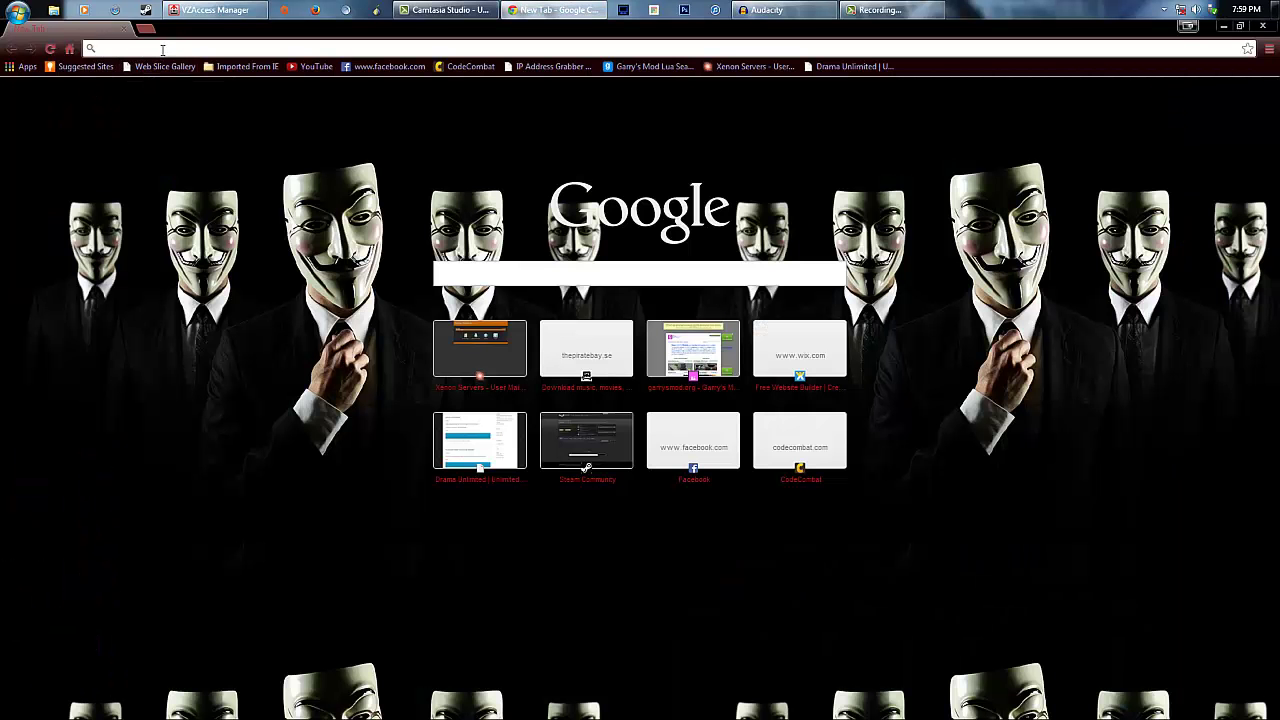
{"action": "type", "text": "tor"}
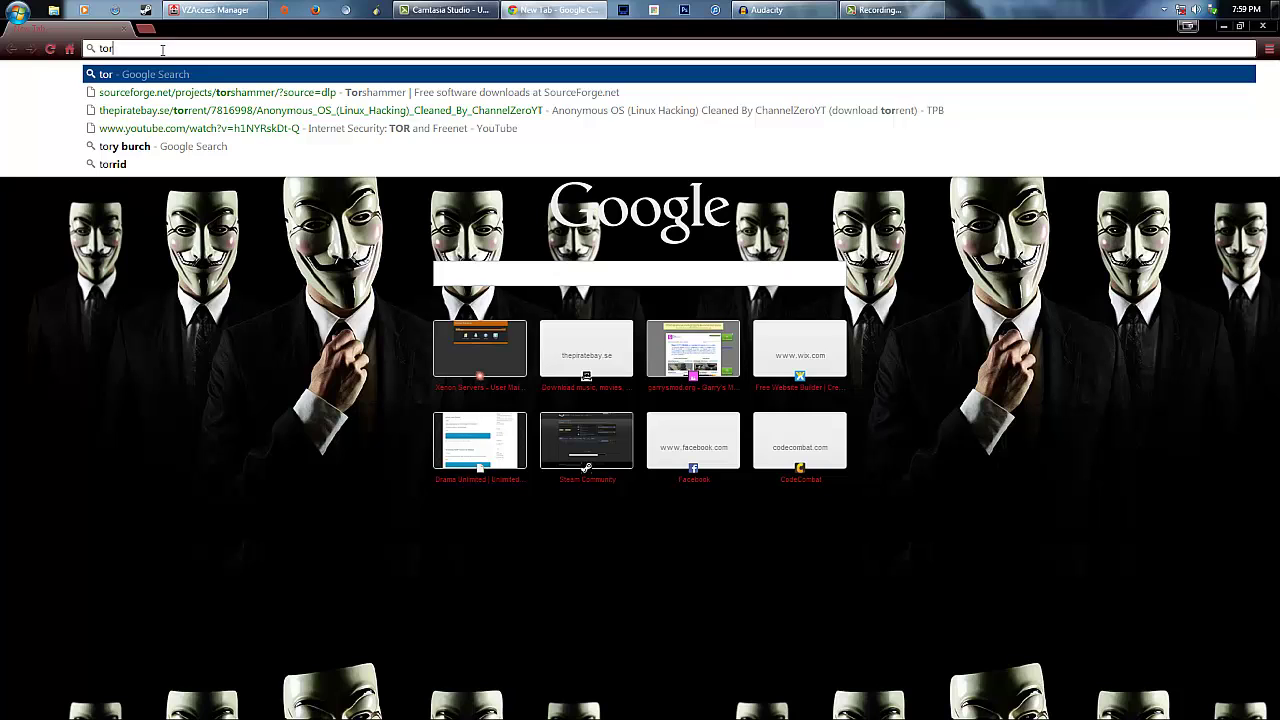
{"action": "type", "text": " browser"}
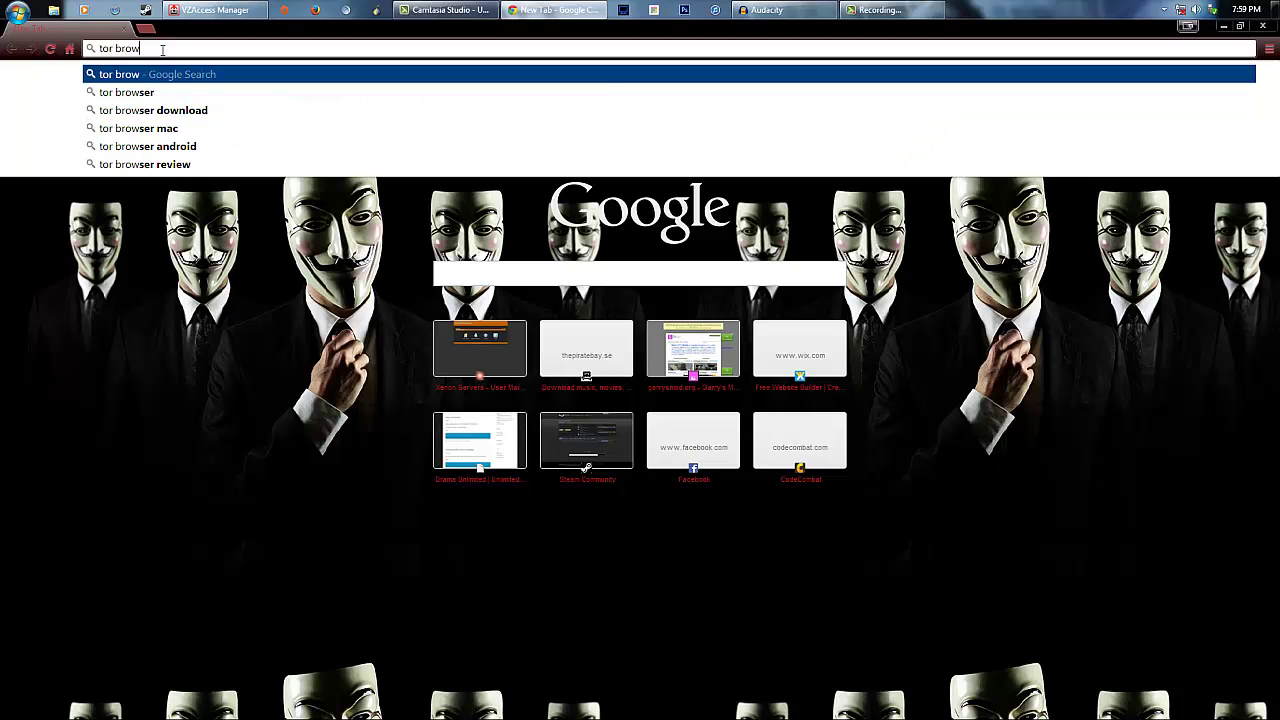
{"action": "key", "text": "Return"}
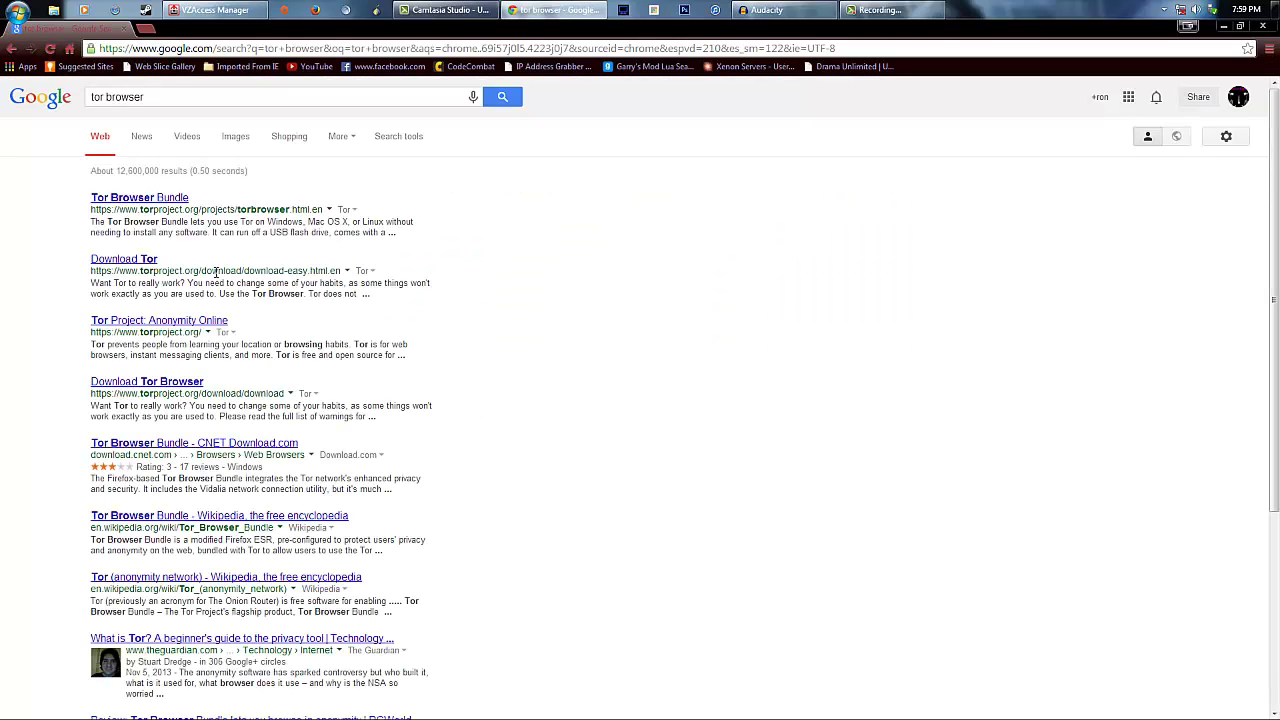
{"action": "left_click", "coordinate": [180, 197]}
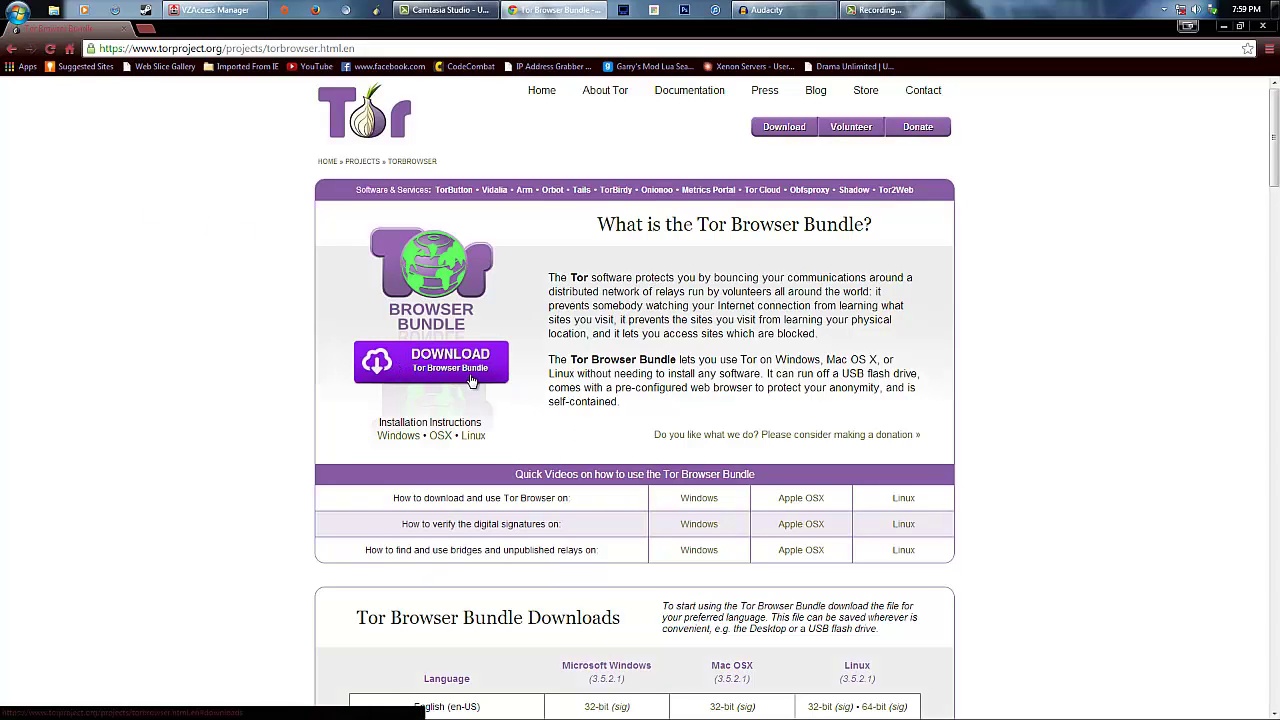
Step: Scroll the torbrowser page to the Tor Browser Bundle Downloads table, then go to the download page
{"action": "left_click", "coordinate": [471, 381]}
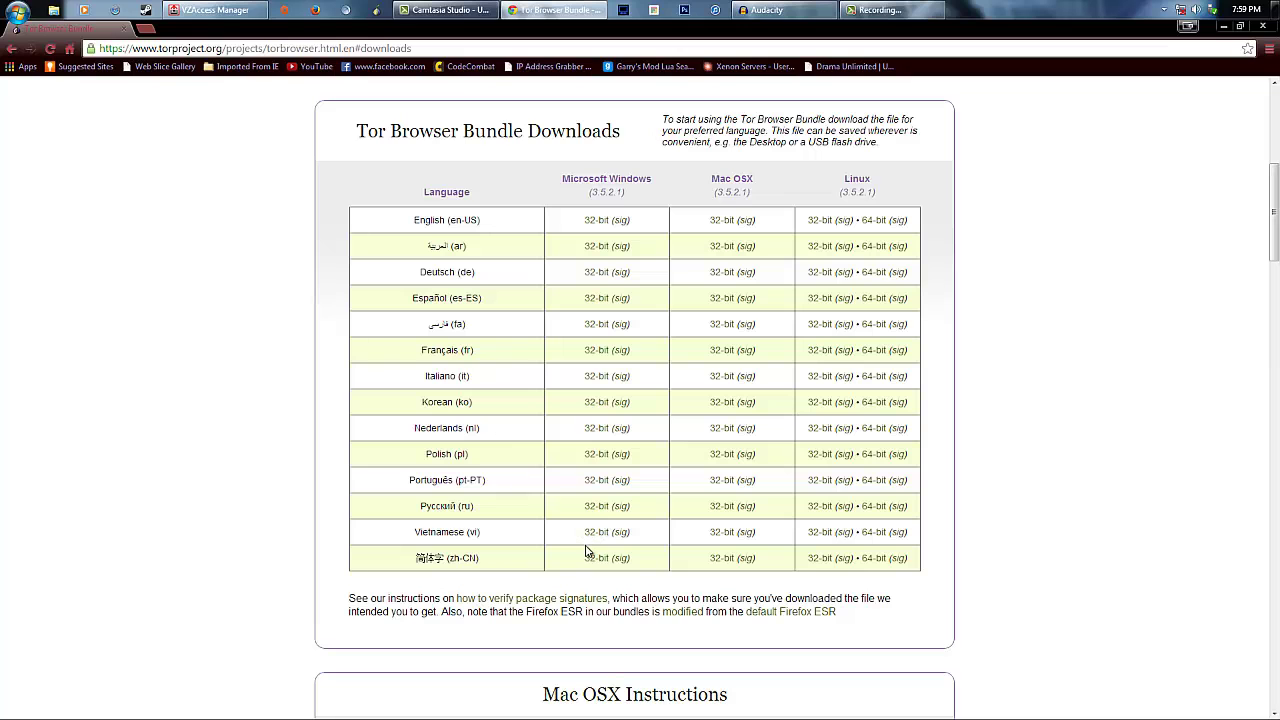
{"action": "scroll", "coordinate": [550, 327], "scroll_direction": "down", "scroll_amount": 7}
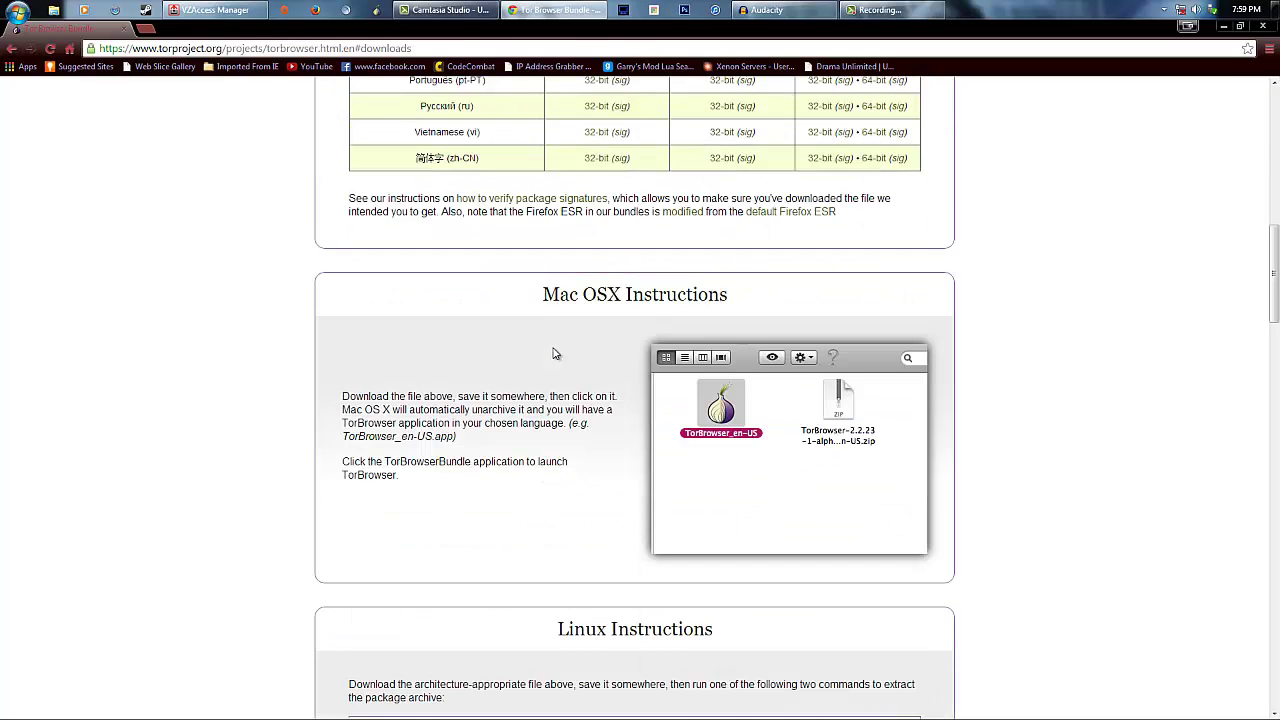
{"action": "scroll", "coordinate": [625, 272], "scroll_direction": "down", "scroll_amount": 12}
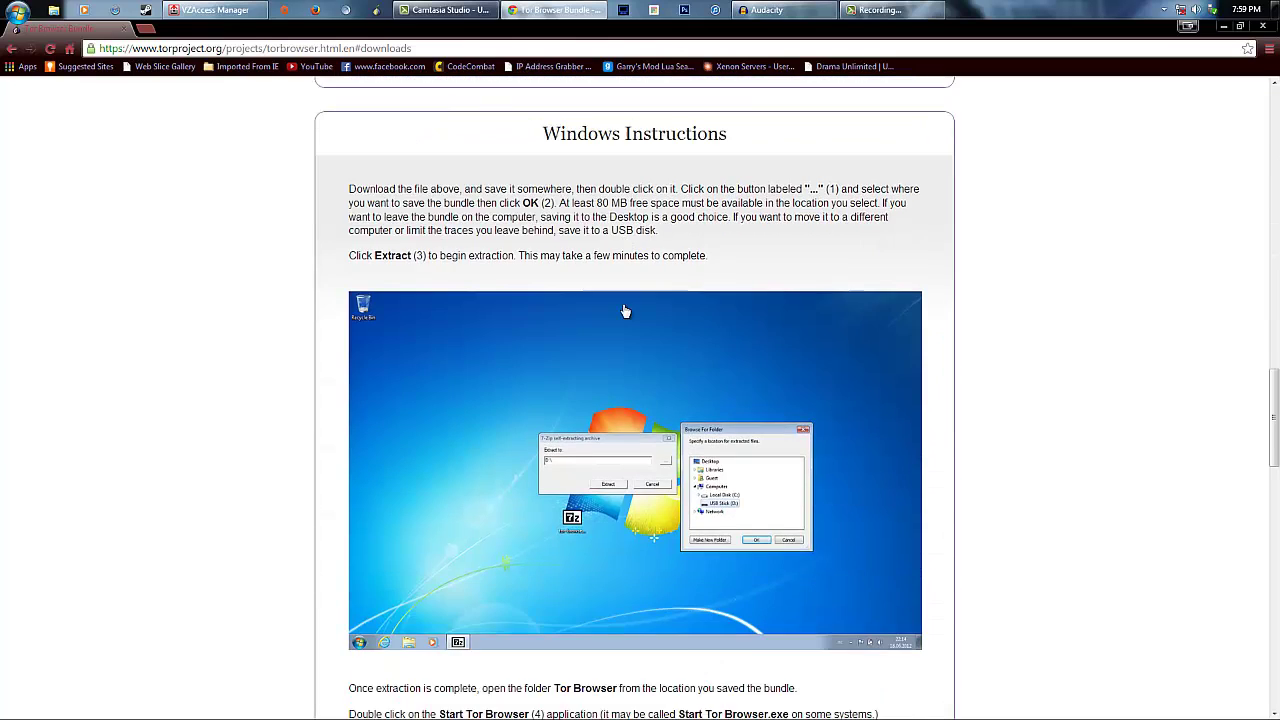
{"action": "scroll", "coordinate": [621, 272], "scroll_direction": "down", "scroll_amount": 15}
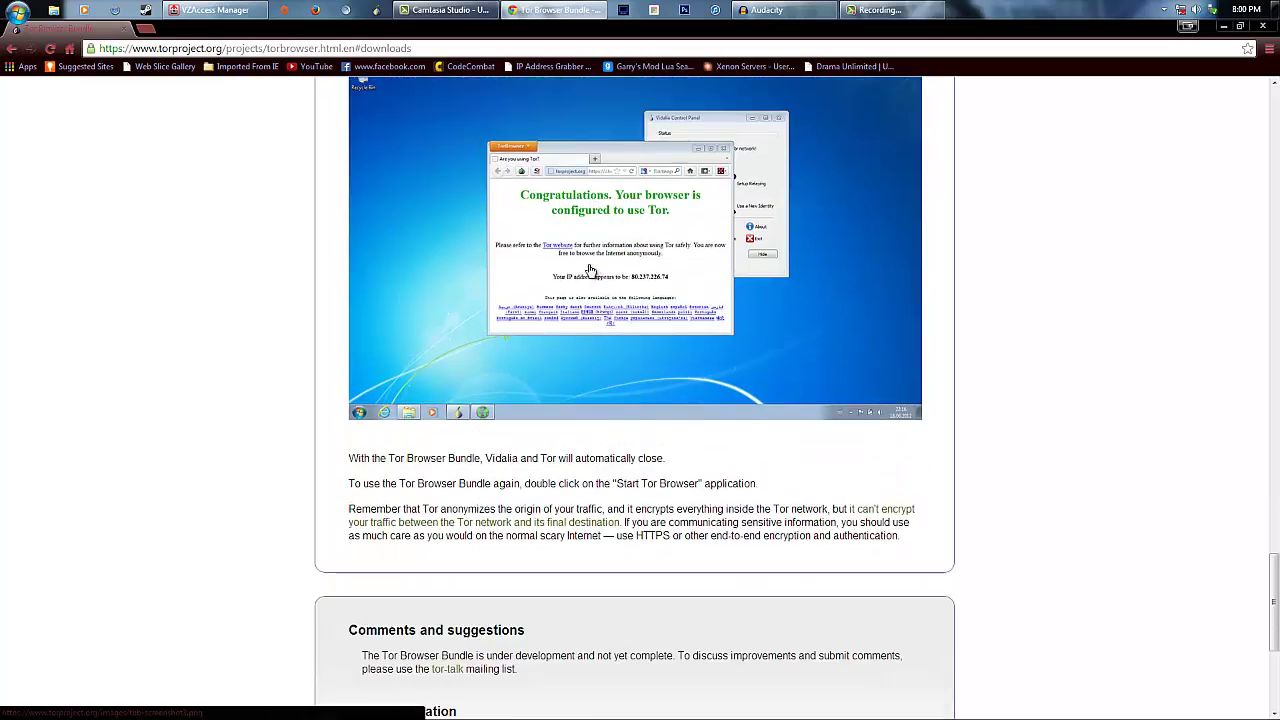
{"action": "scroll", "coordinate": [588, 274], "scroll_direction": "down", "scroll_amount": 2}
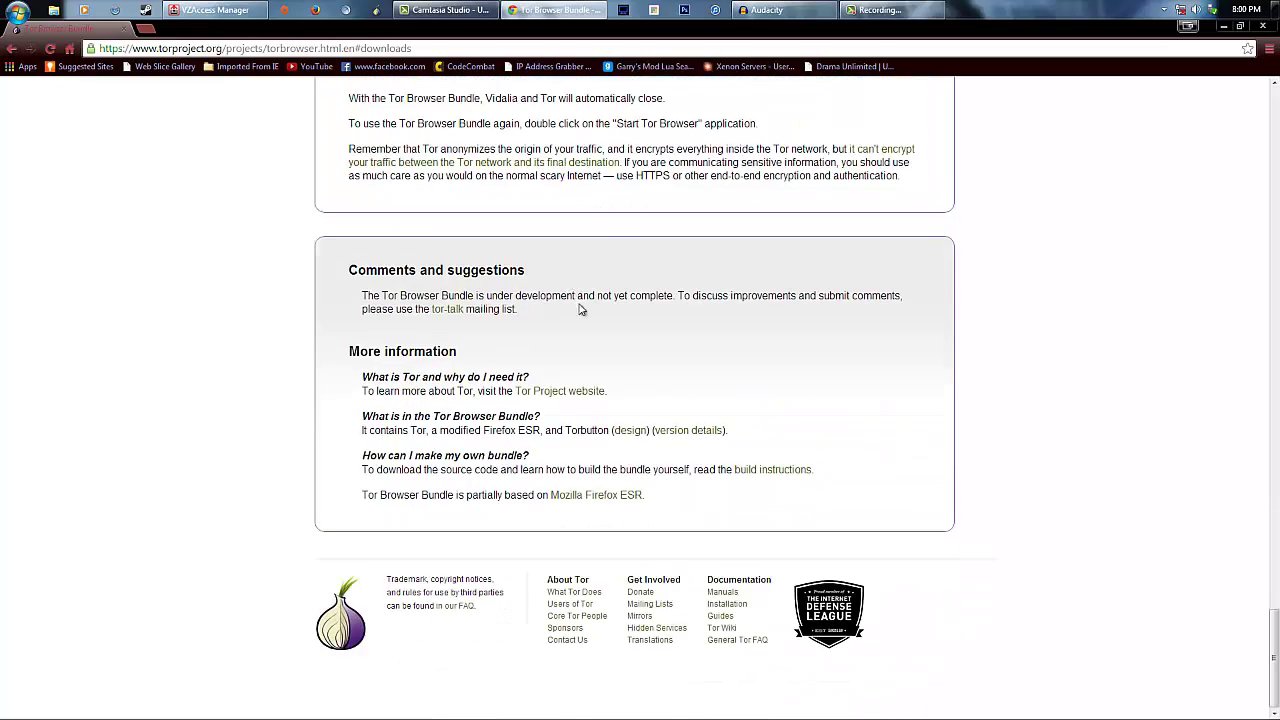
{"action": "scroll", "coordinate": [540, 240], "scroll_direction": "up", "scroll_amount": 20}
{"action": "scroll", "coordinate": [512, 190], "scroll_direction": "up", "scroll_amount": 15}
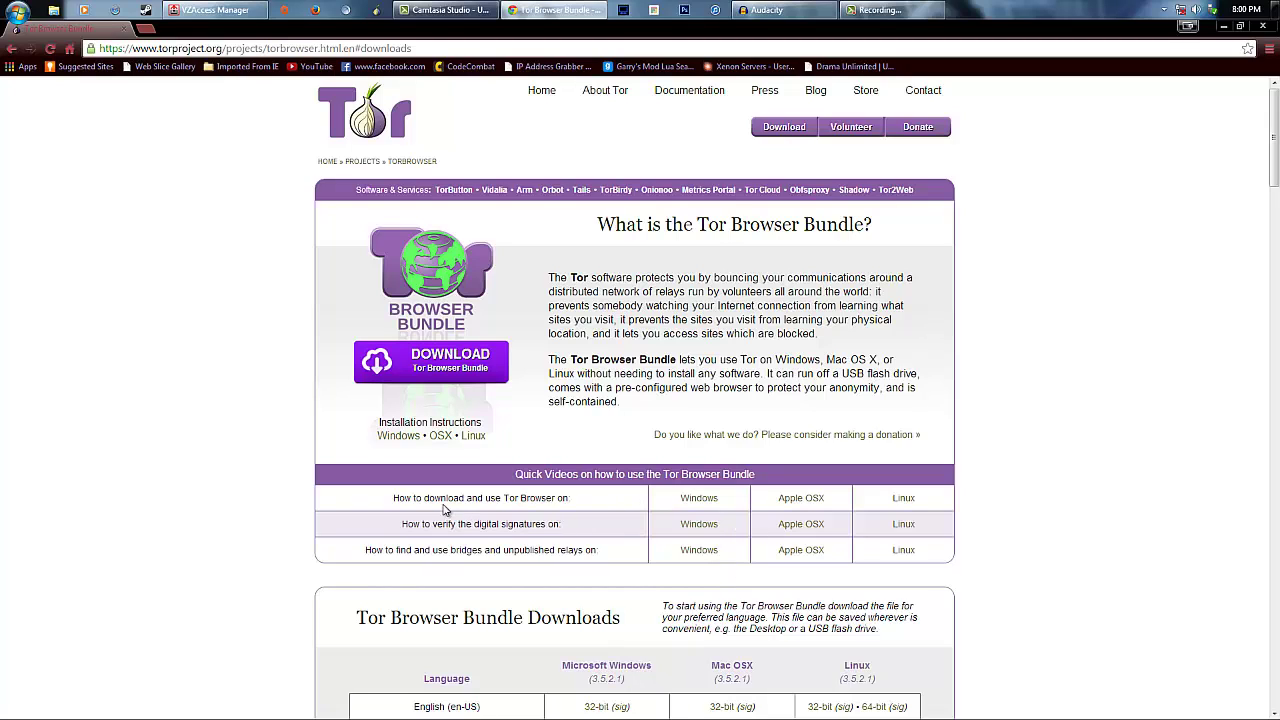
{"action": "left_click_drag", "start_coordinate": [466, 503], "coordinate": [532, 503]}
{"action": "left_click", "coordinate": [534, 504]}
{"action": "scroll", "coordinate": [598, 558], "scroll_direction": "down", "scroll_amount": 2}
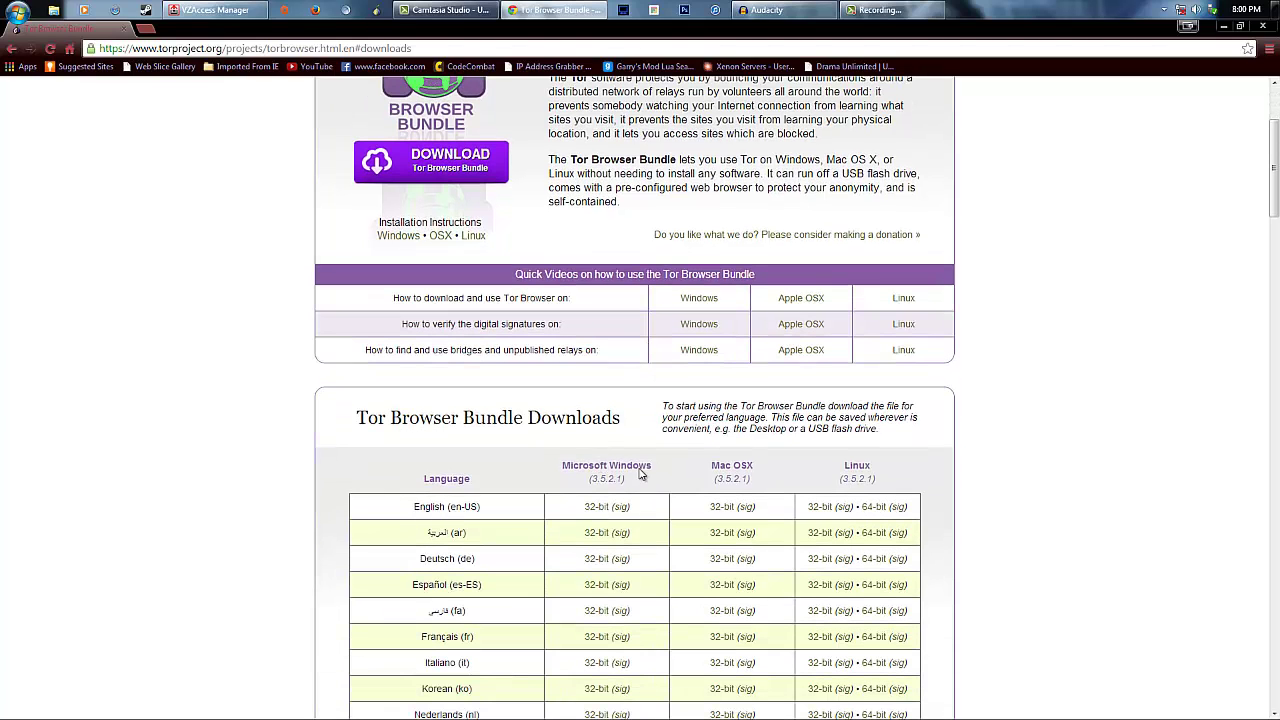
{"action": "scroll", "coordinate": [750, 445], "scroll_direction": "up", "scroll_amount": 2}
{"action": "left_click", "coordinate": [805, 138]}
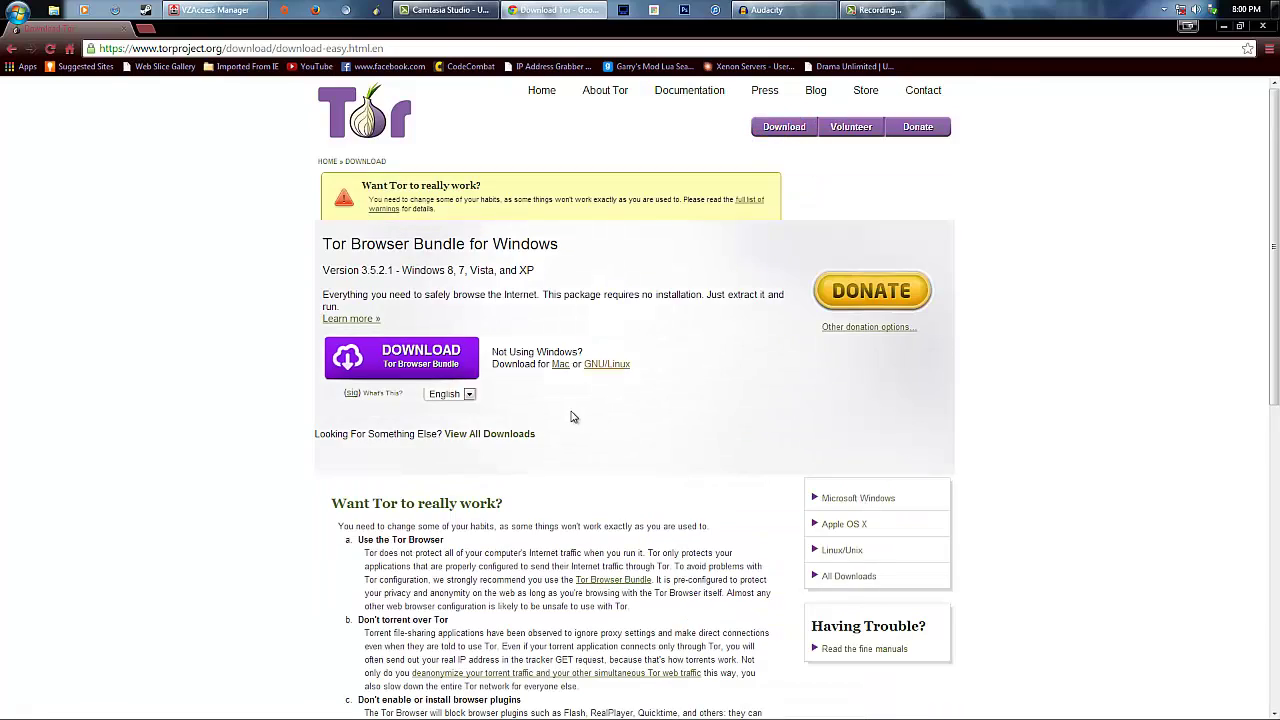
Step: Download the Windows Tor Browser Bundle installer and clear old entries from the downloads list
{"action": "scroll", "coordinate": [412, 368], "scroll_direction": "down", "scroll_amount": 6}
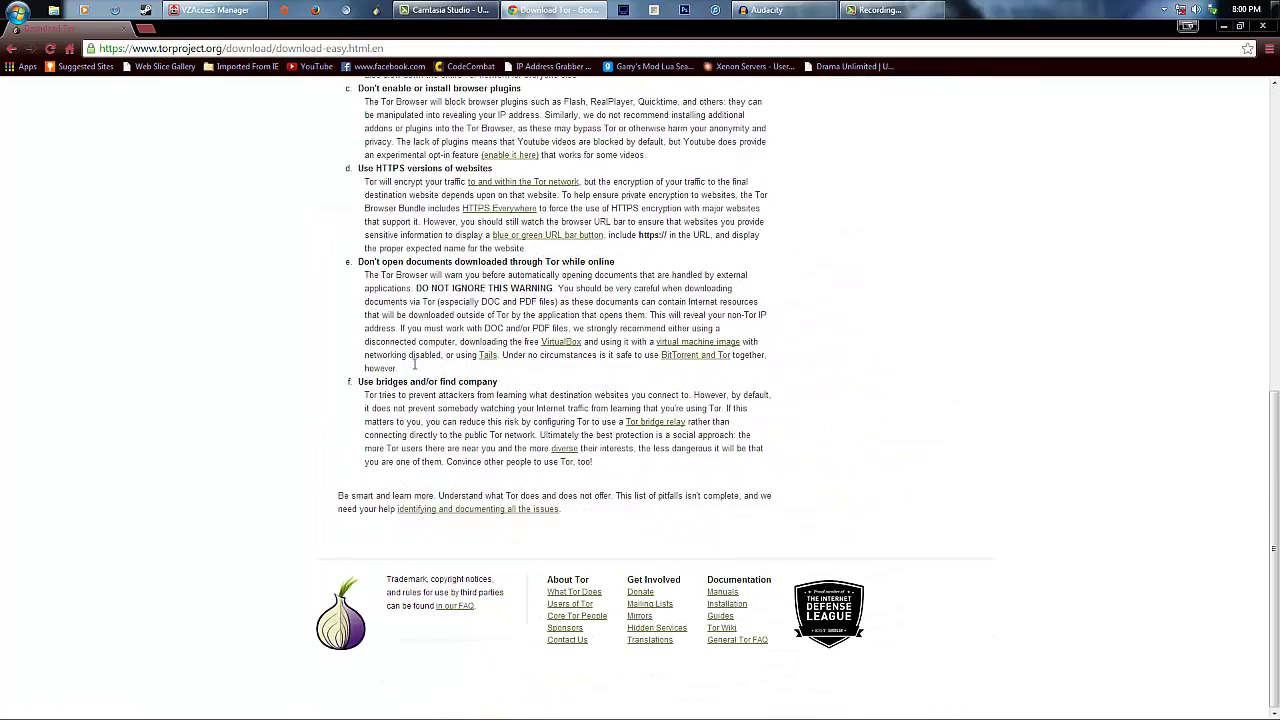
{"action": "scroll", "coordinate": [412, 368], "scroll_direction": "up", "scroll_amount": 6}
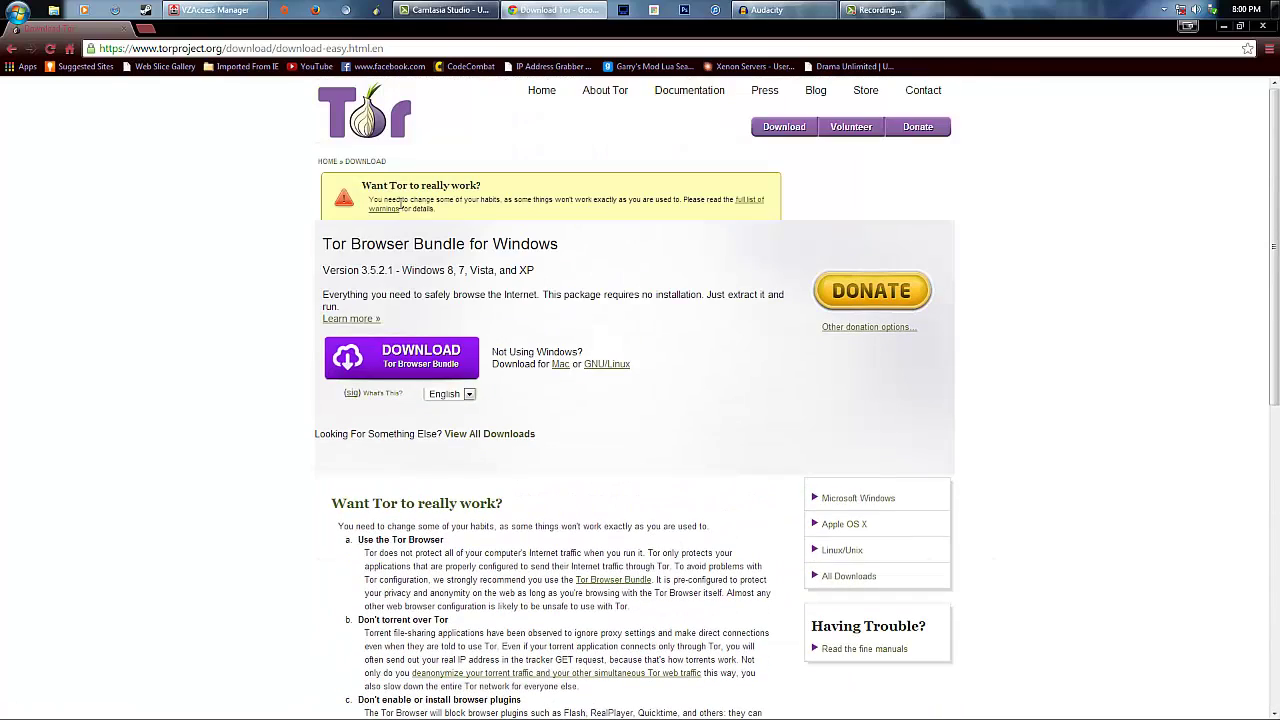
{"action": "left_click", "coordinate": [409, 354]}
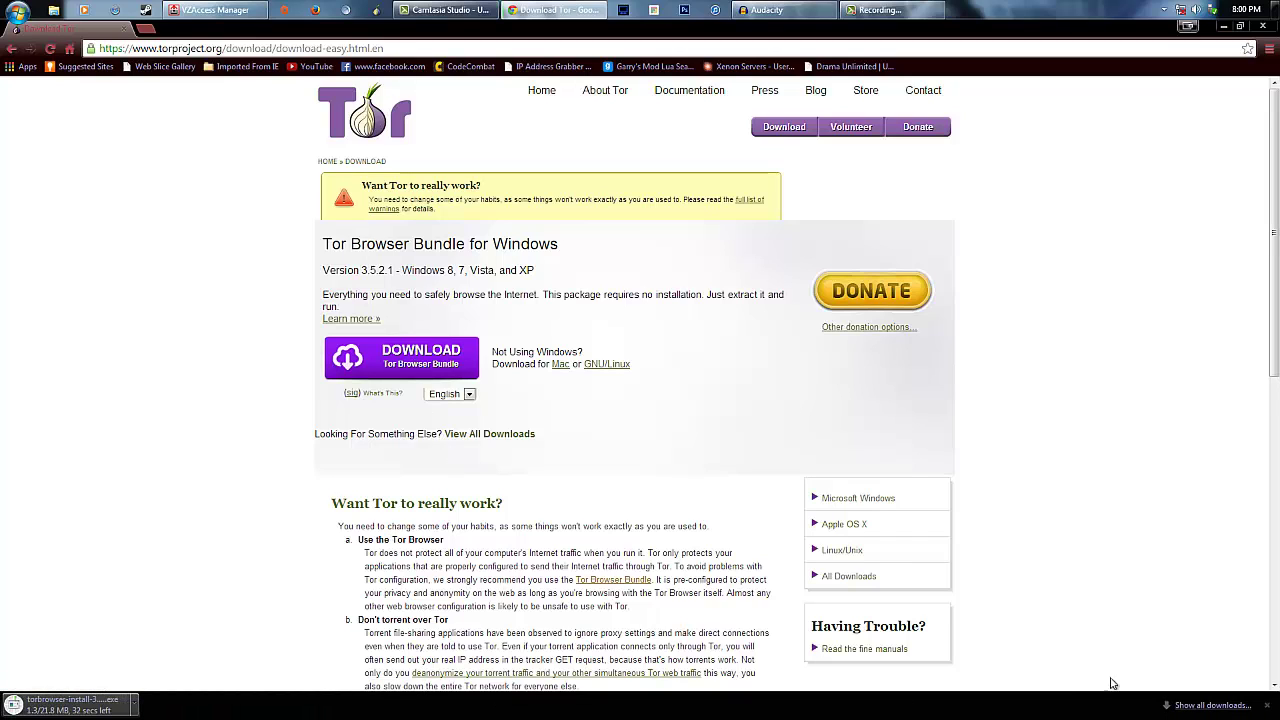
{"action": "left_click", "coordinate": [1210, 705]}
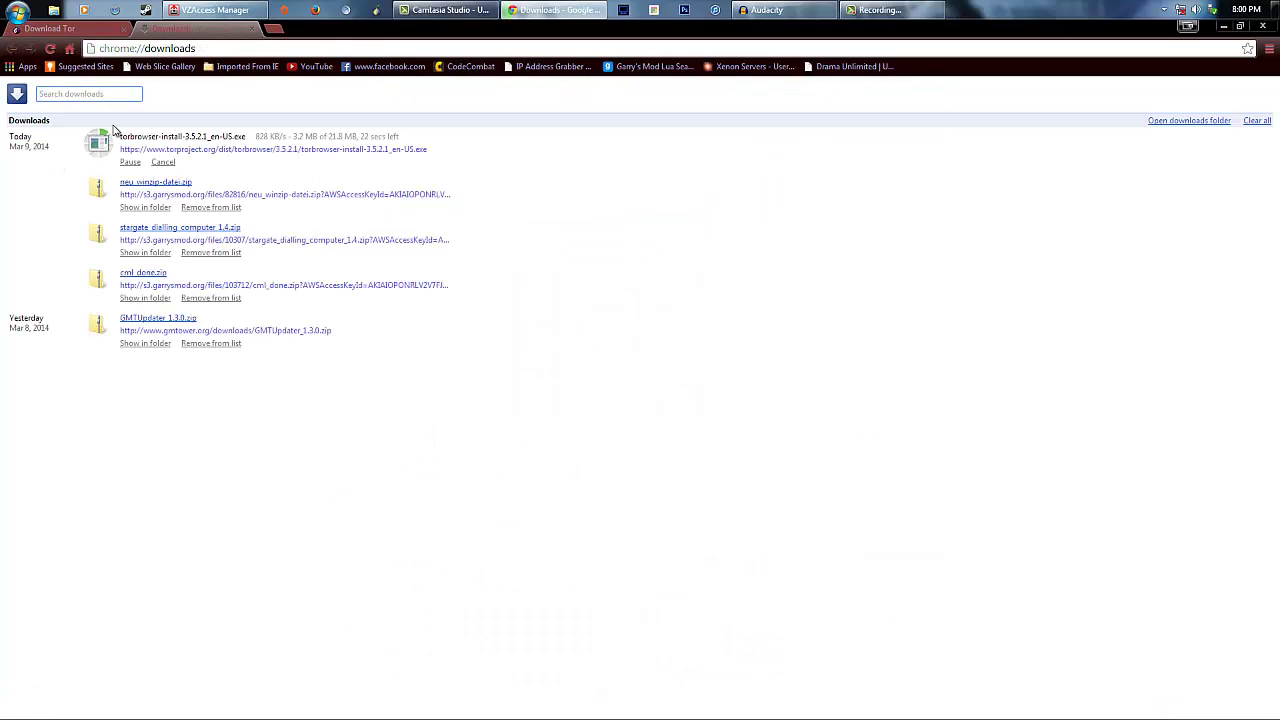
{"action": "left_click", "coordinate": [1257, 121]}
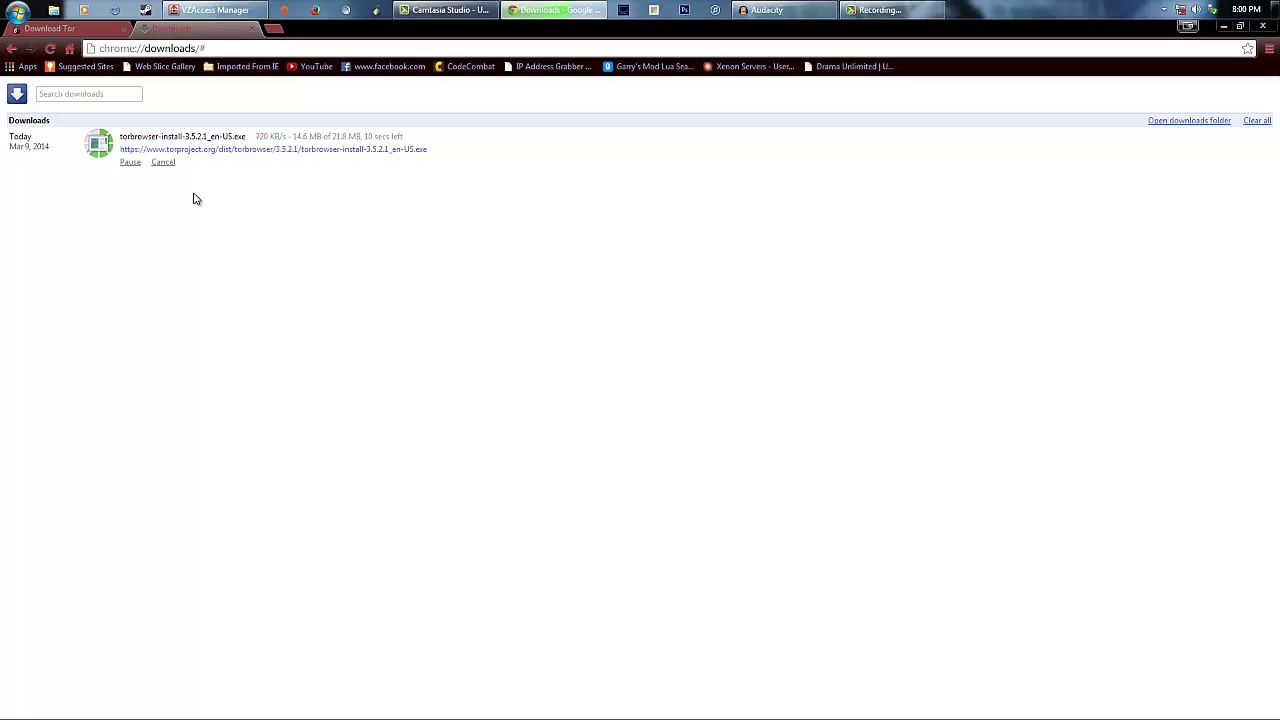
Step: Reveal the finished torbrowser-install-3.5.2.1_en-US.exe installer in its Downloads folder
{"action": "left_click", "coordinate": [1167, 10]}
{"action": "left_click", "coordinate": [1167, 10]}
{"action": "left_click", "coordinate": [520, 300]}
{"action": "left_click", "coordinate": [49, 30]}
{"action": "left_click", "coordinate": [157, 30]}
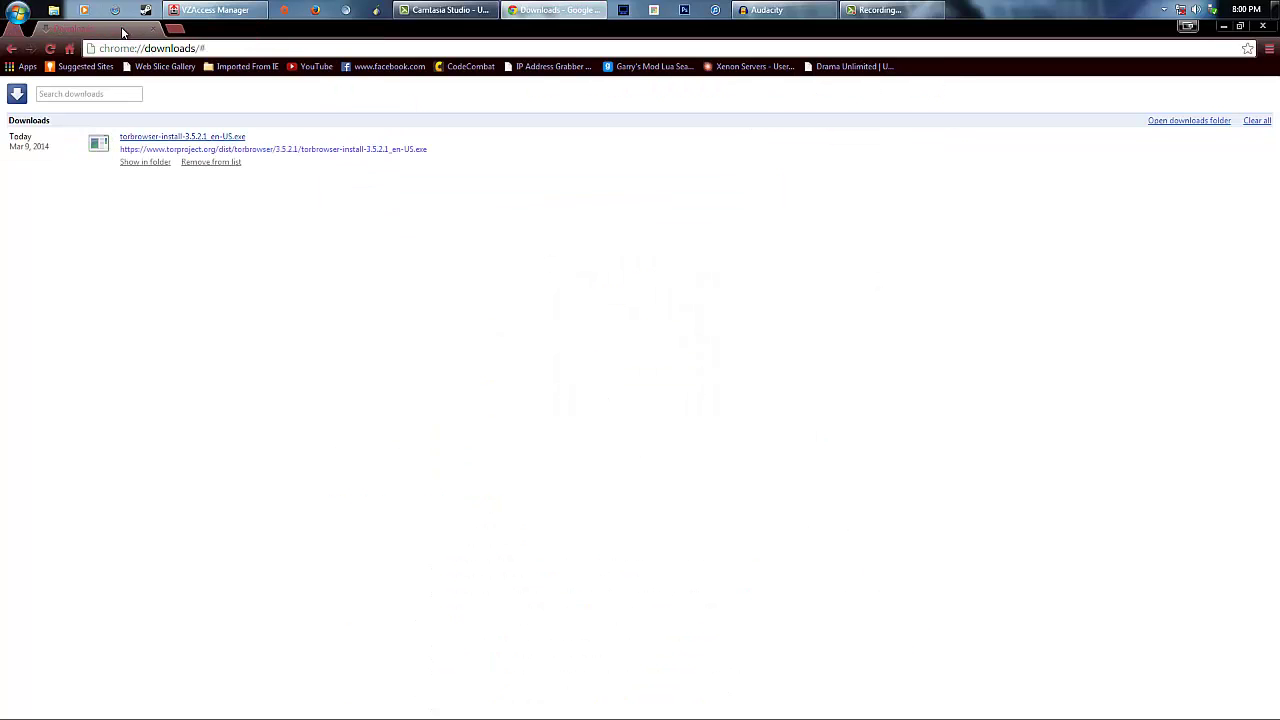
{"action": "left_click", "coordinate": [141, 164]}
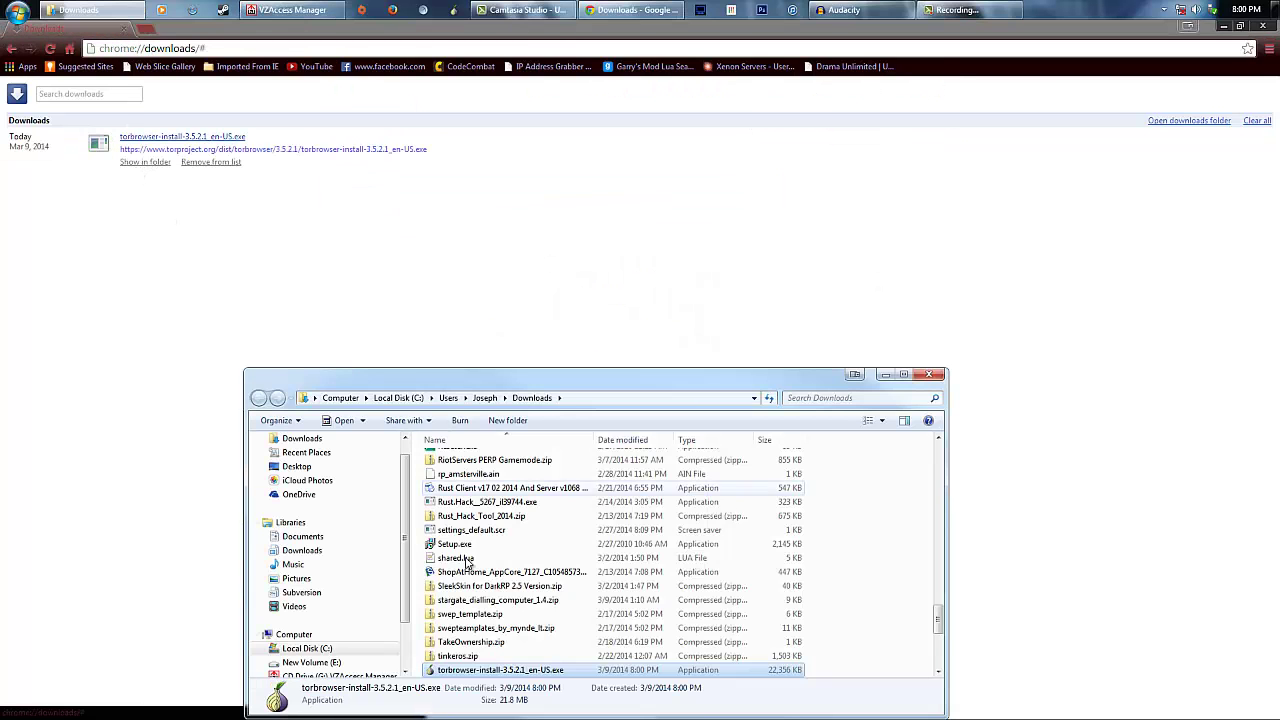
{"action": "double_click", "coordinate": [521, 669]}
{"action": "left_click", "coordinate": [676, 392]}
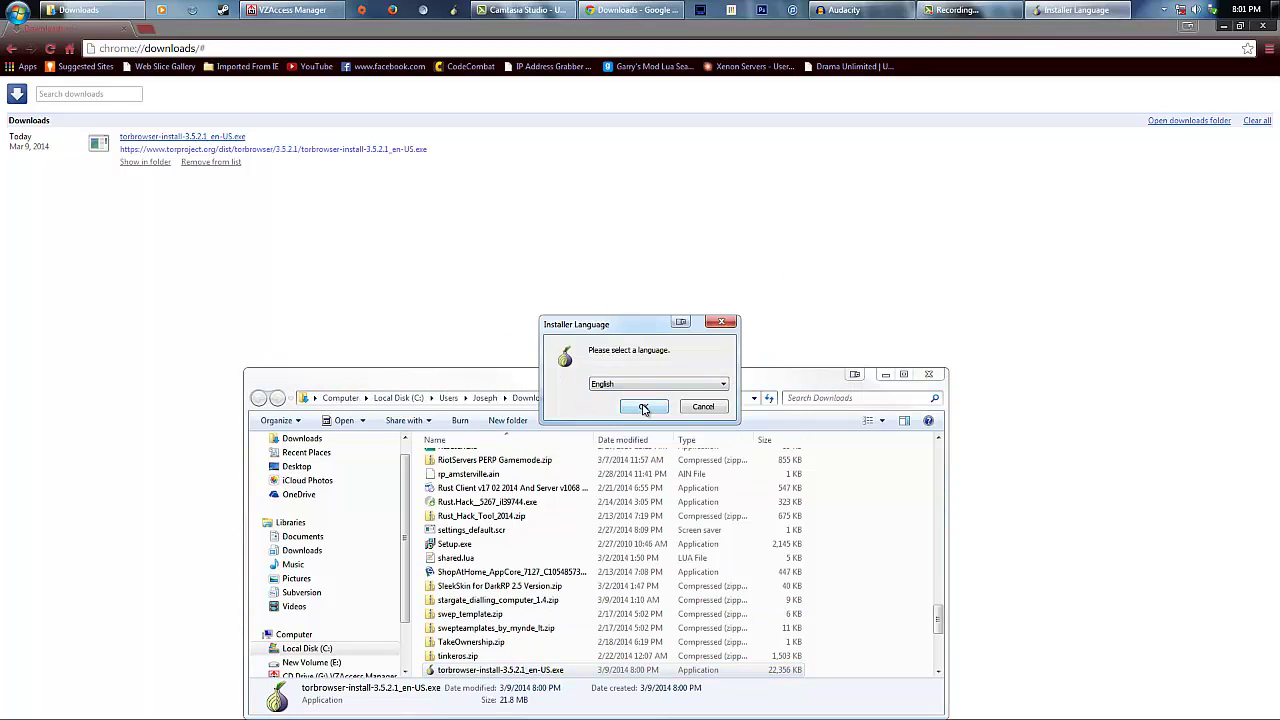
{"action": "left_click", "coordinate": [644, 406]}
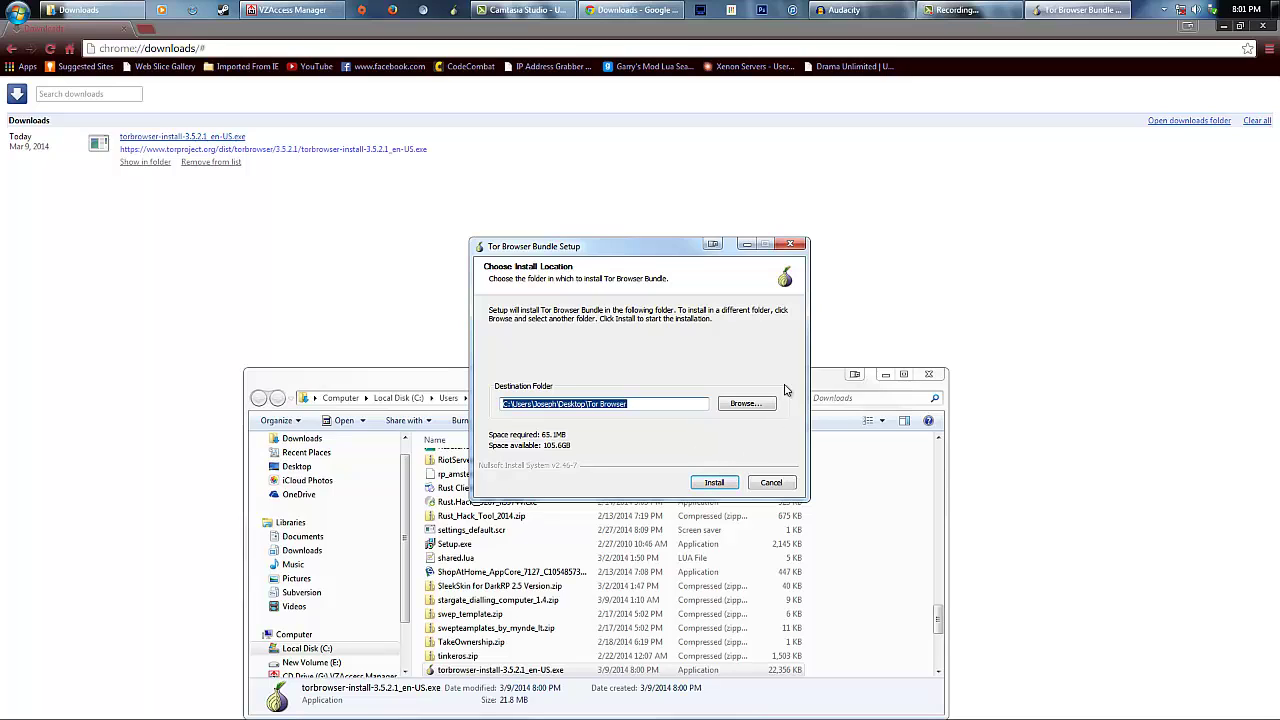
{"action": "left_click", "coordinate": [752, 405]}
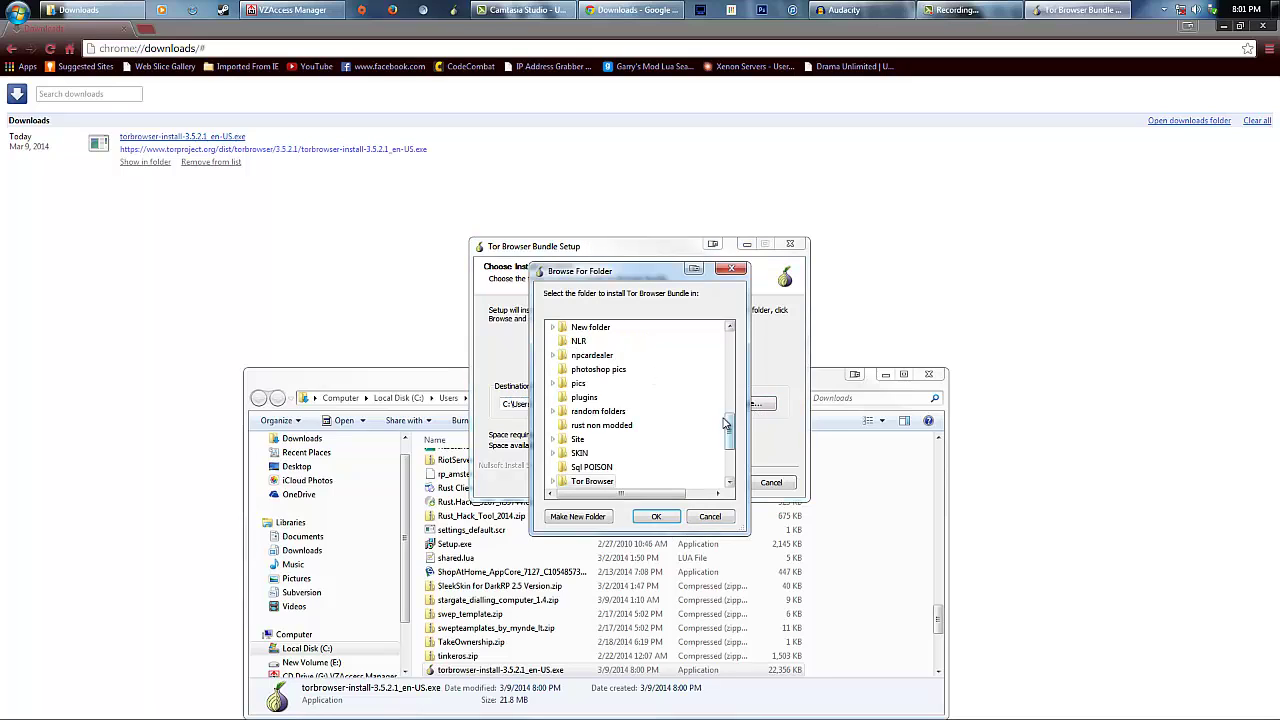
{"action": "left_click", "coordinate": [731, 270]}
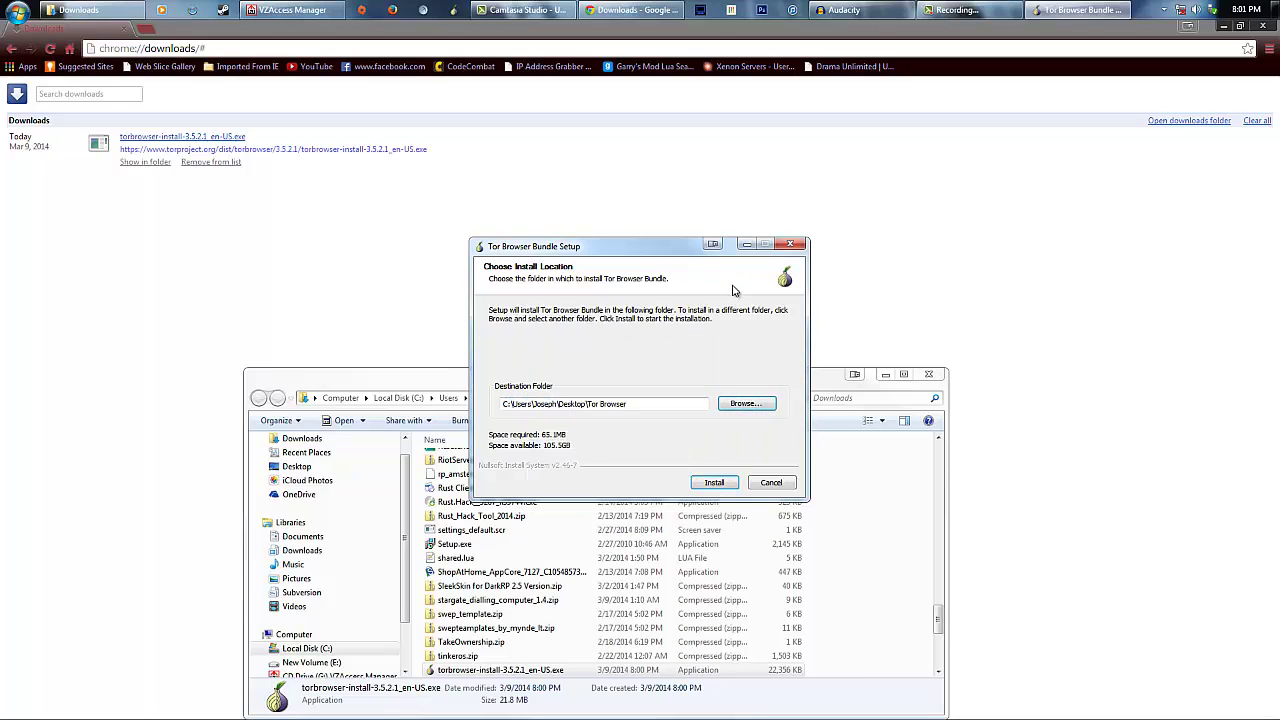
{"action": "left_click", "coordinate": [757, 405]}
{"action": "scroll", "coordinate": [737, 352], "scroll_direction": "down", "scroll_amount": 3}
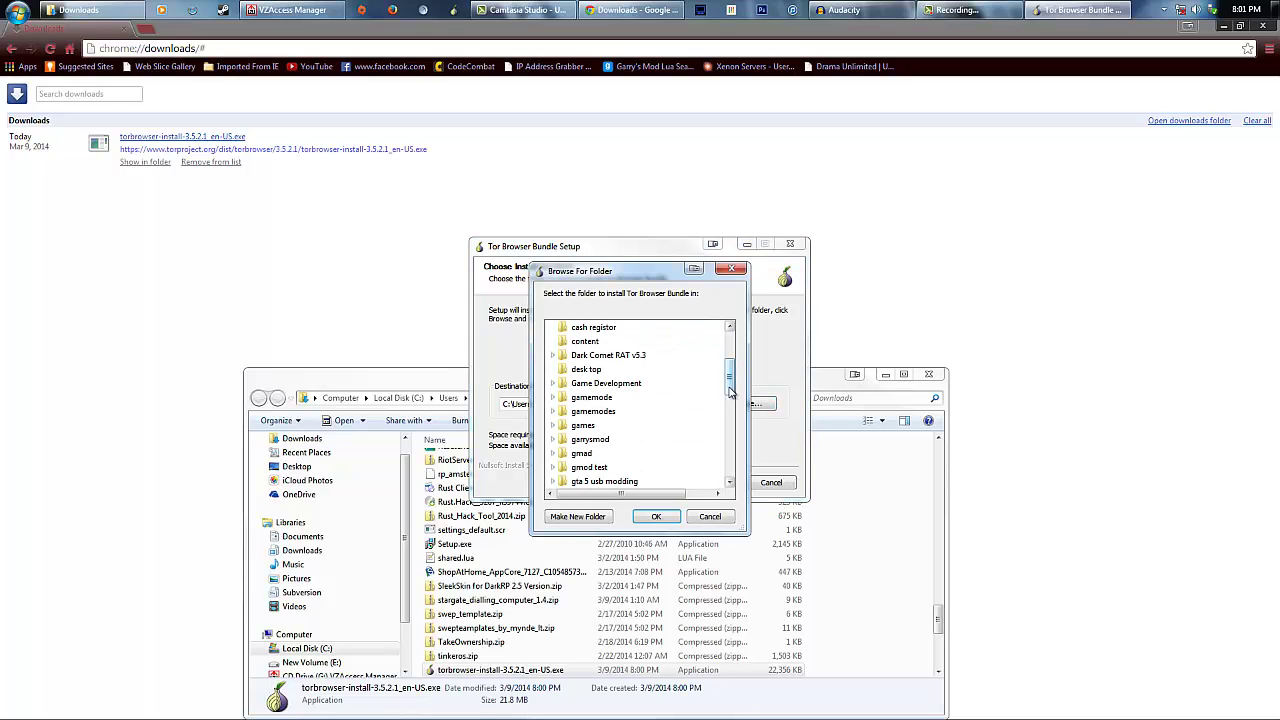
{"action": "scroll", "coordinate": [737, 352], "scroll_direction": "up", "scroll_amount": 2}
{"action": "scroll", "coordinate": [737, 352], "scroll_direction": "up", "scroll_amount": 1}
{"action": "double_click", "coordinate": [605, 370]}
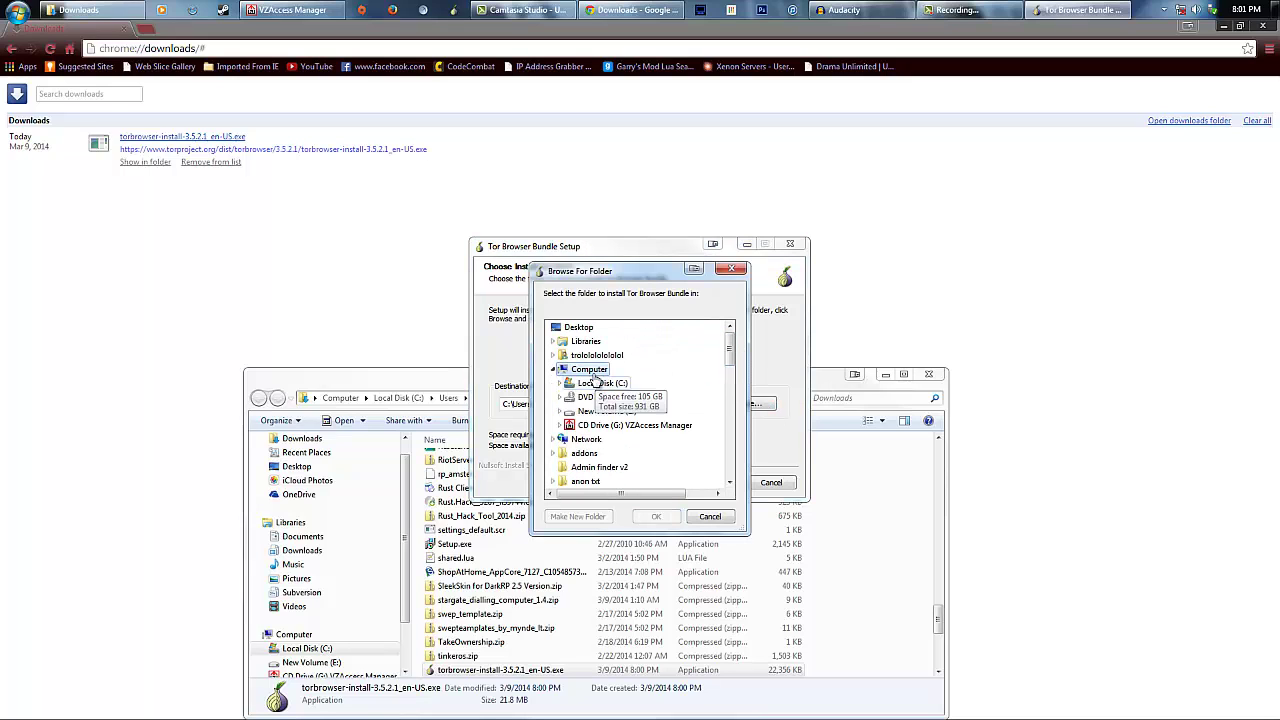
{"action": "left_click", "coordinate": [607, 410]}
{"action": "double_click", "coordinate": [625, 412]}
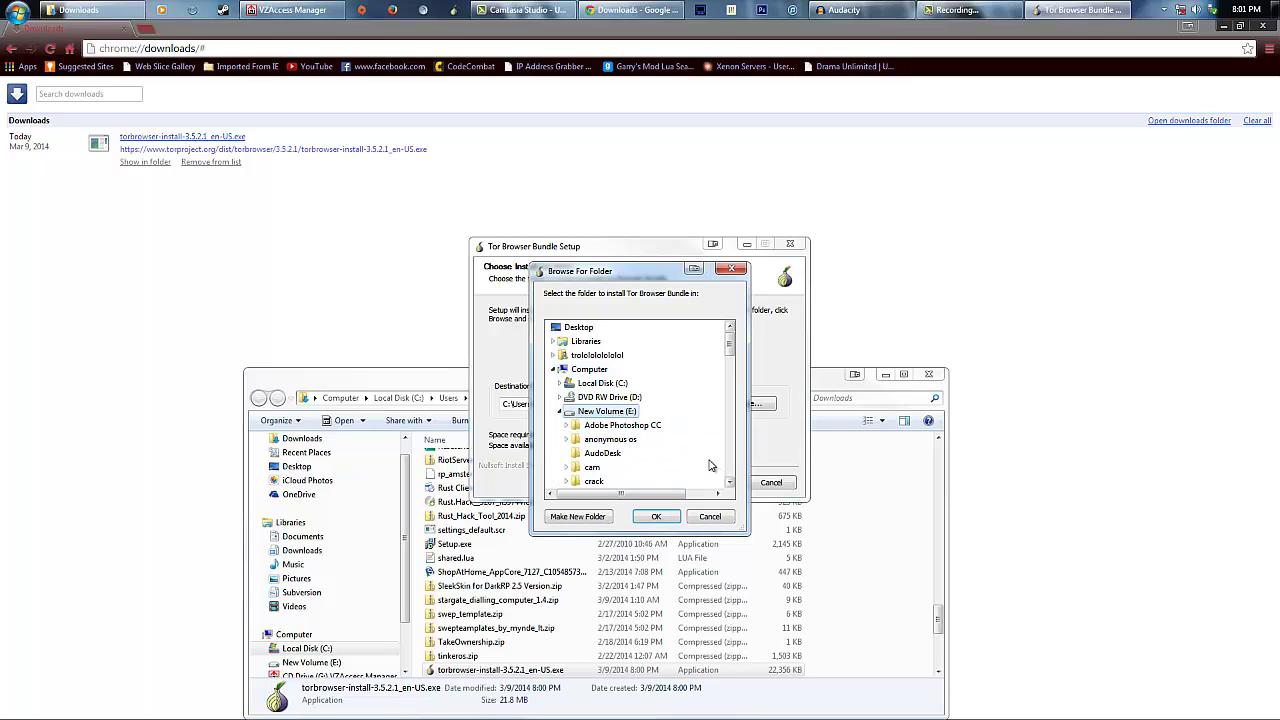
{"action": "left_click", "coordinate": [656, 515]}
{"action": "scroll", "coordinate": [695, 435], "scroll_direction": "down", "scroll_amount": 2}
{"action": "left_click", "coordinate": [744, 274]}
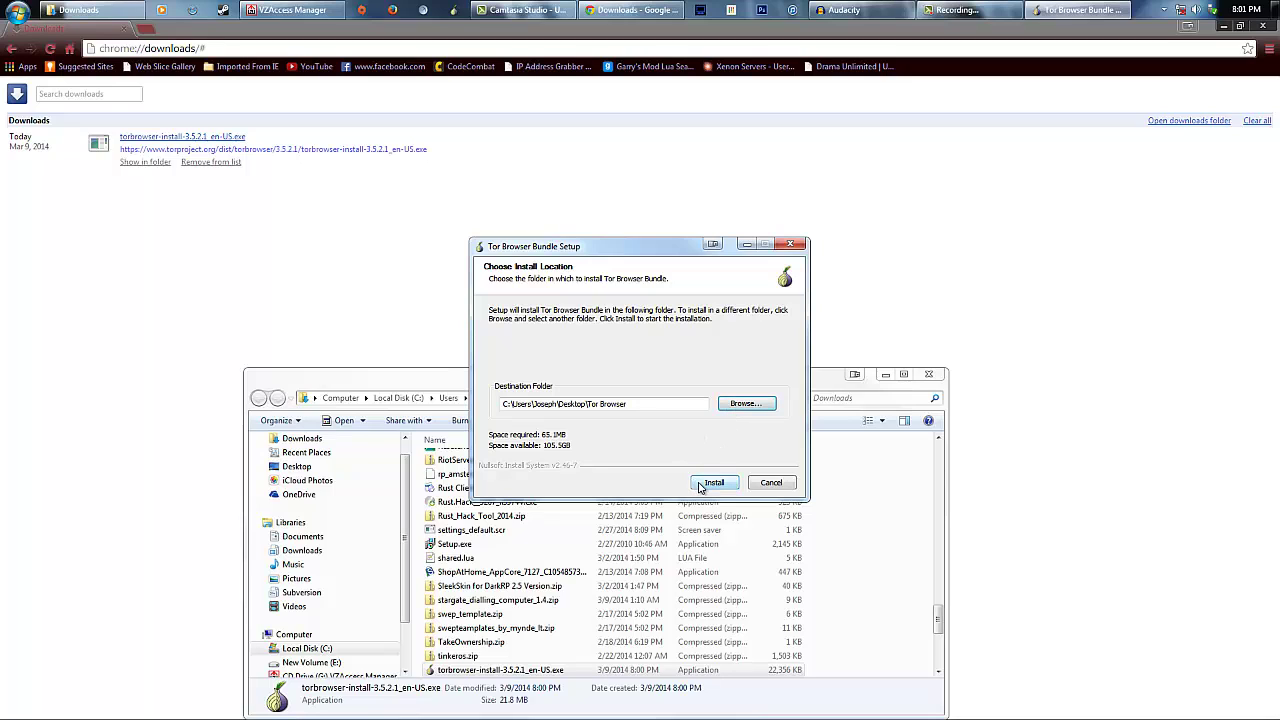
{"action": "left_click", "coordinate": [766, 484]}
{"action": "left_click", "coordinate": [690, 428]}
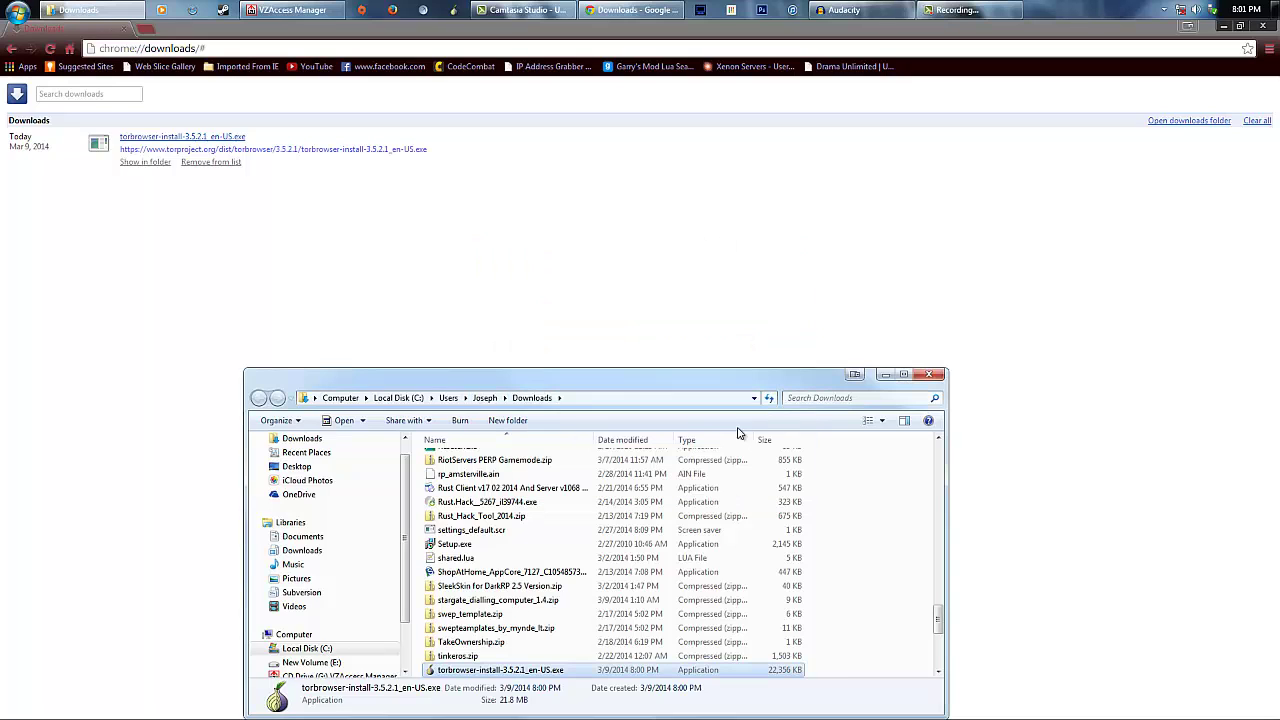
Step: Close the Downloads folder, minimize Chrome, and drag Start Tor Browser onto the desktop as a shortcut
{"action": "left_click", "coordinate": [930, 375]}
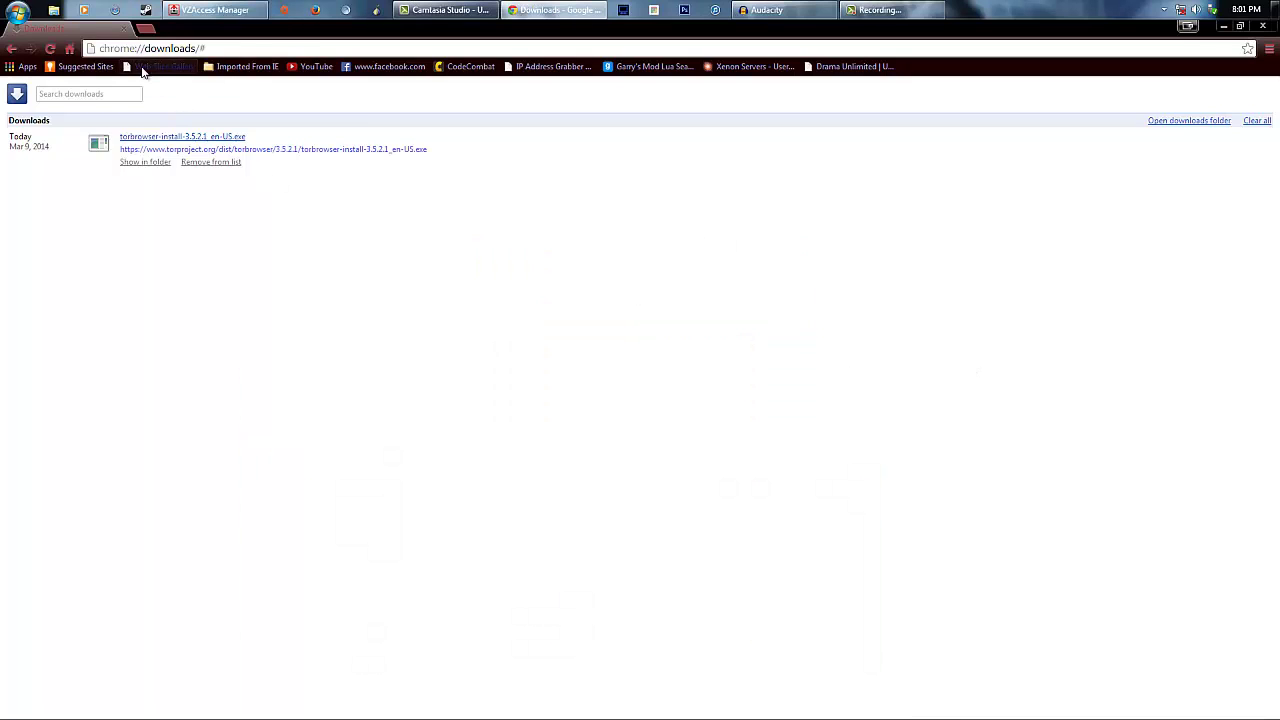
{"action": "left_click", "coordinate": [1223, 26]}
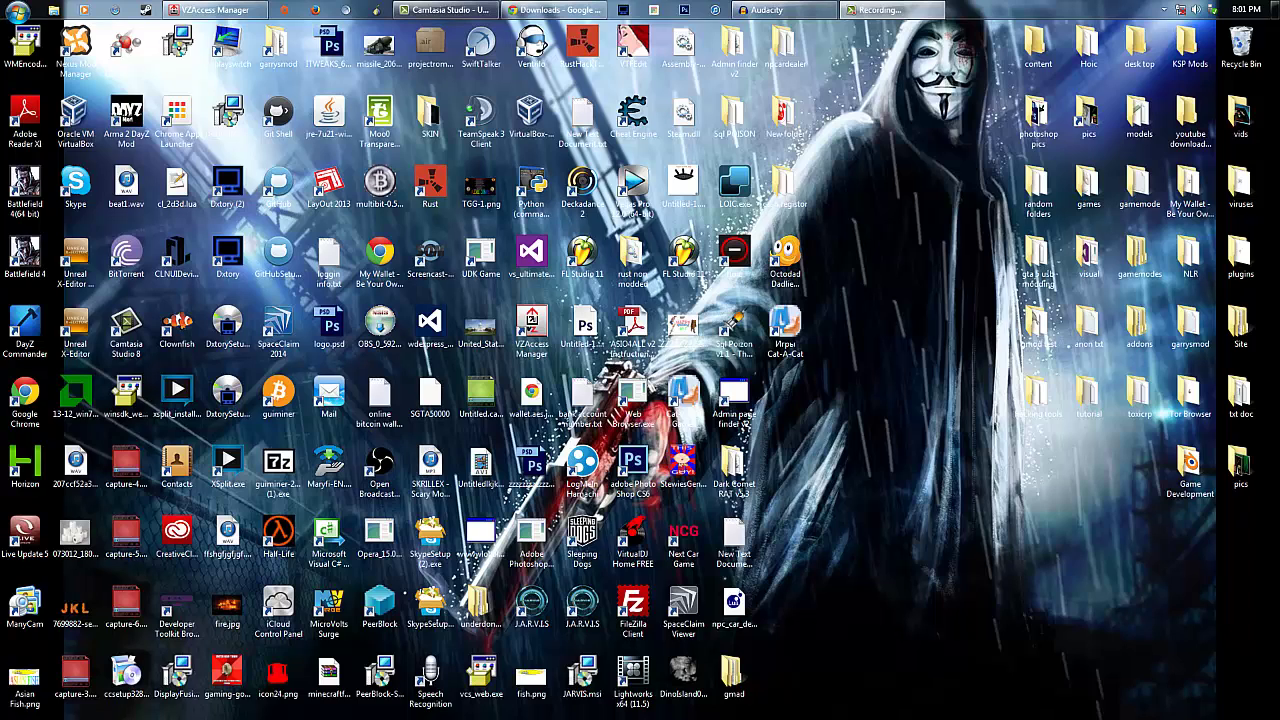
{"action": "left_click_drag", "start_coordinate": [334, 434], "coordinate": [778, 403]}
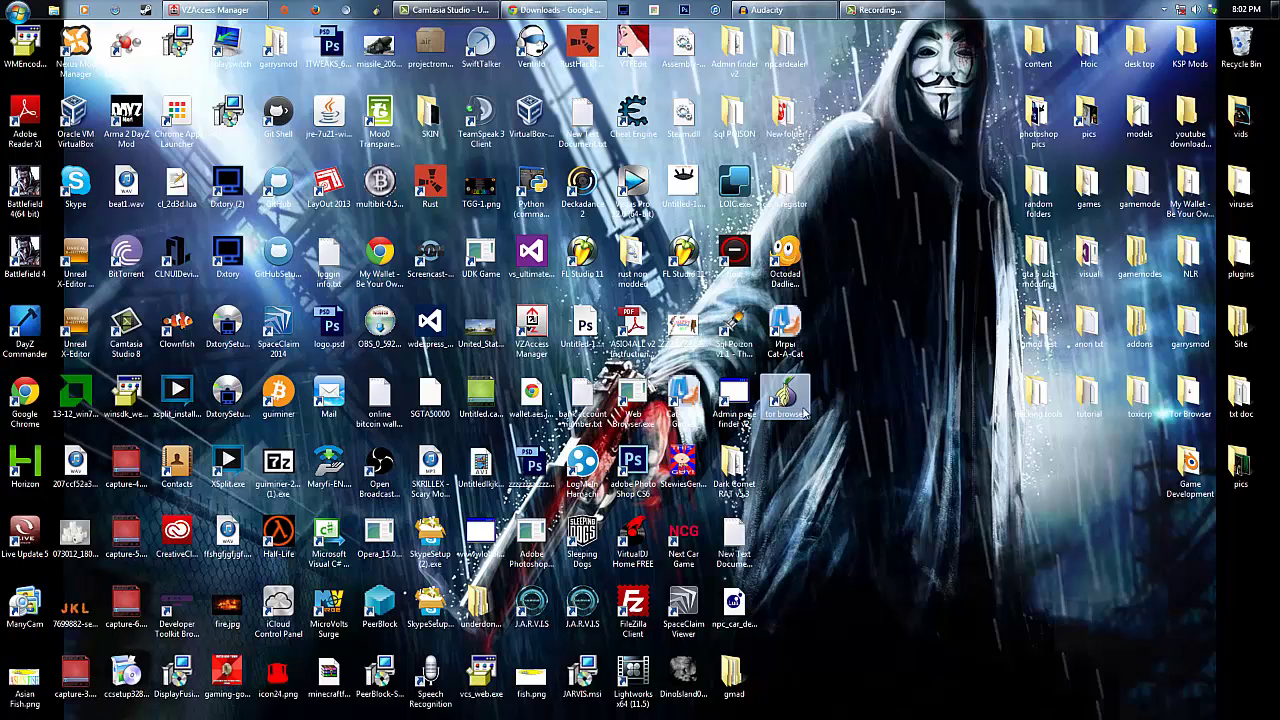
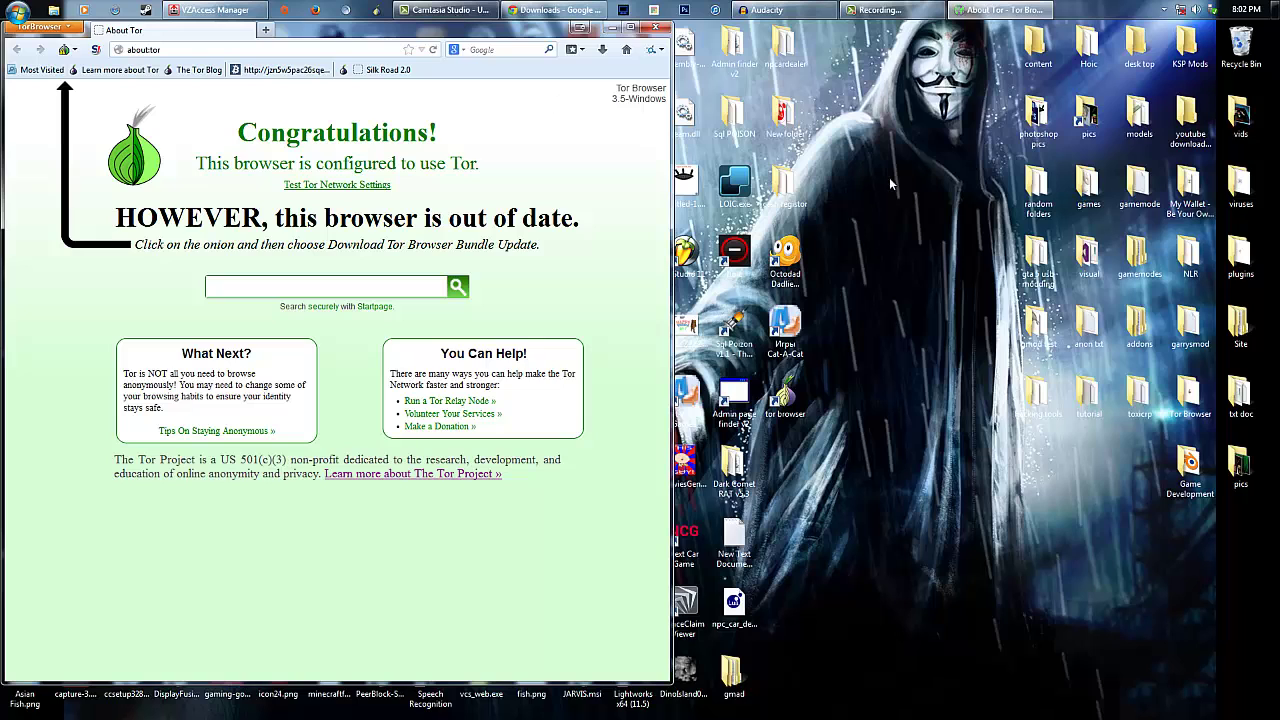
Step: Launch a second Tor Browser copy from the desktop shortcut and dismiss the 'Firefox is already running' error
{"action": "double_click", "coordinate": [782, 392]}
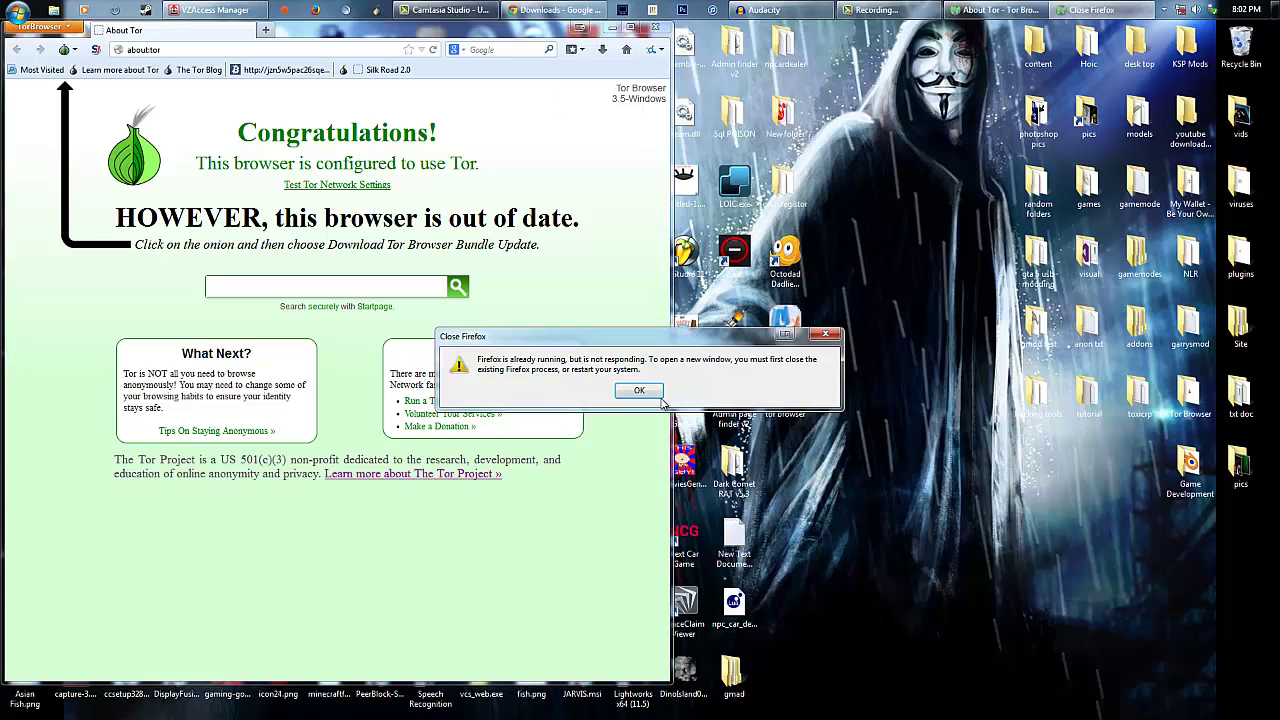
{"action": "left_click", "coordinate": [639, 390]}
Step: Close the error, exit Tor Network Settings without connecting, and relaunch Tor Browser from the desktop icon
{"action": "left_click", "coordinate": [655, 27]}
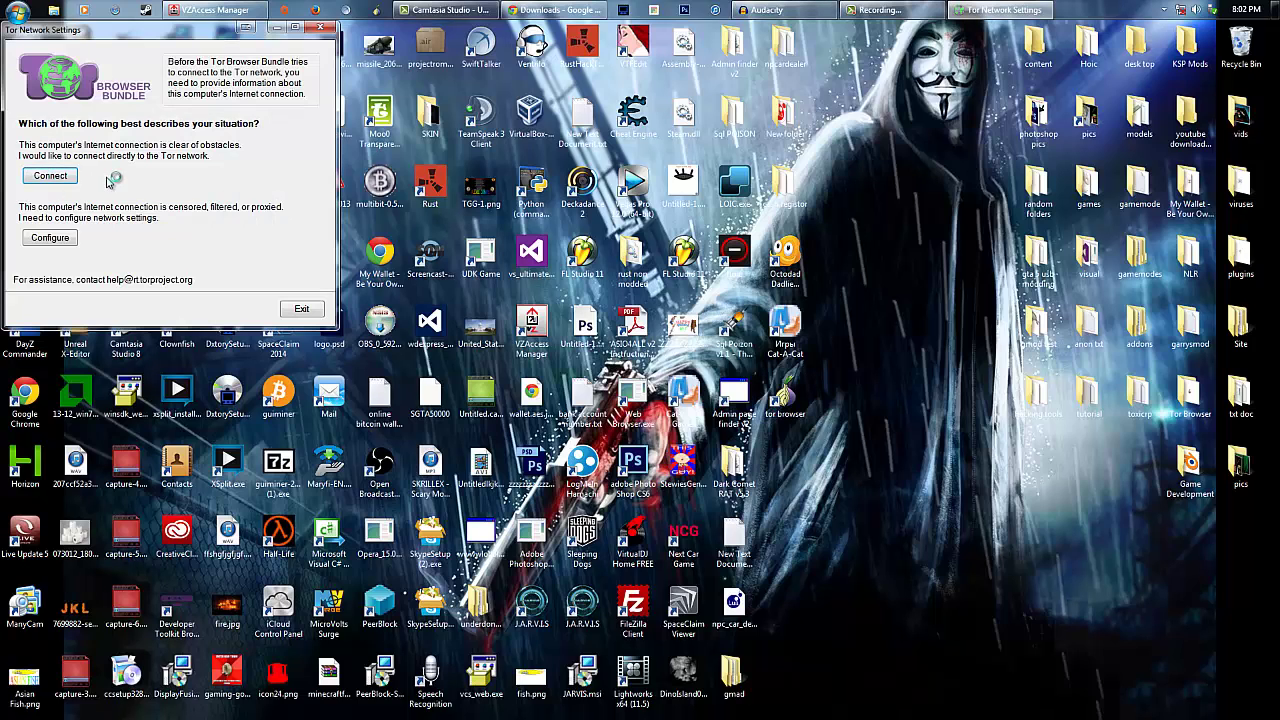
{"action": "left_click", "coordinate": [312, 308]}
{"action": "double_click", "coordinate": [785, 395]}
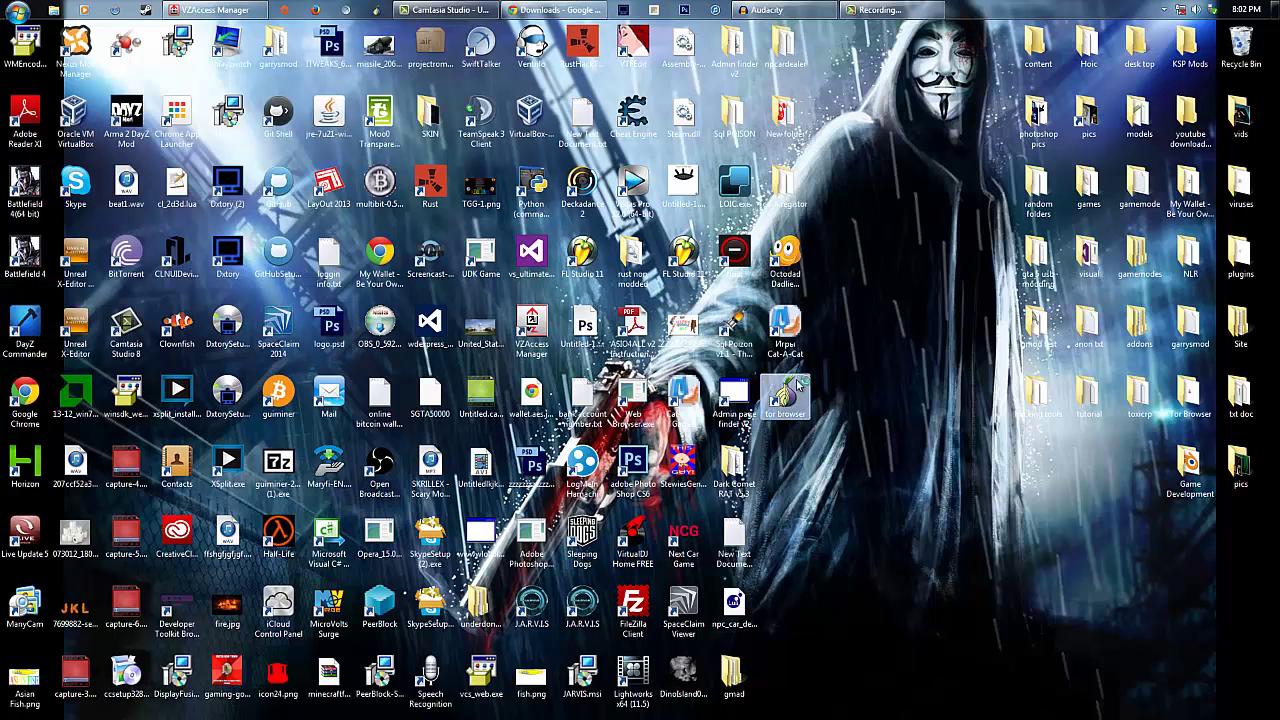